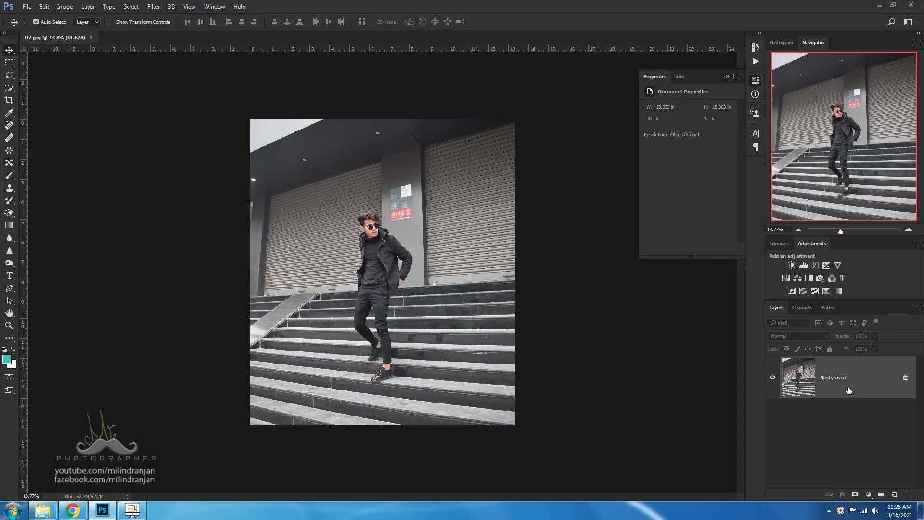
Step: Duplicate the Background layer and open the copy in the Camera Raw filter
{"action": "right_click", "coordinate": [848, 390]}
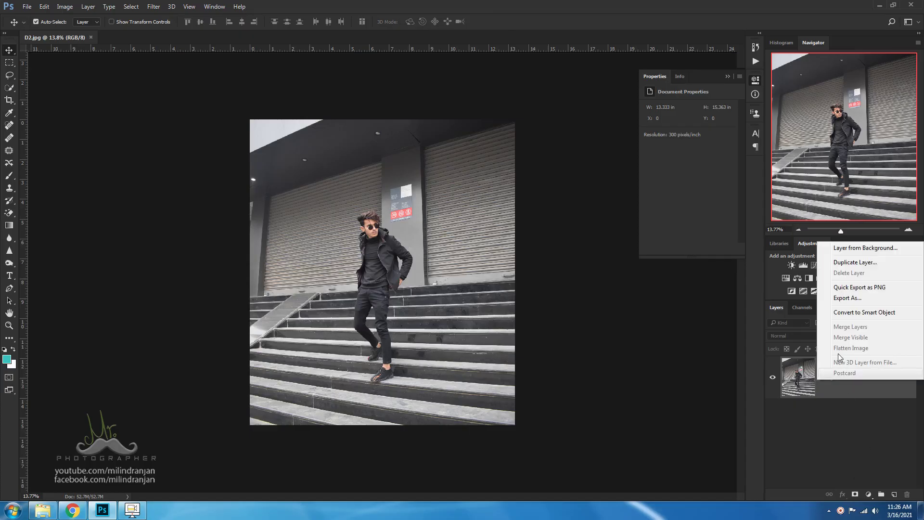
{"action": "left_click", "coordinate": [839, 261]}
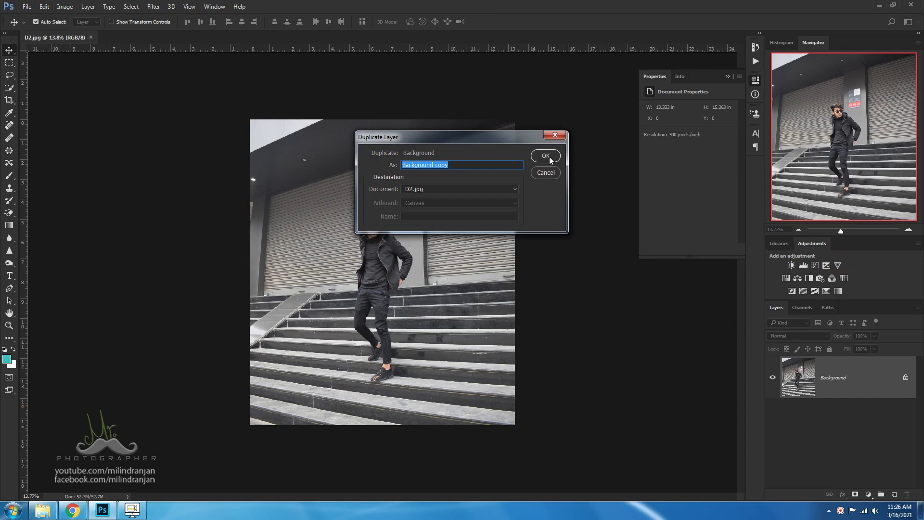
{"action": "left_click", "coordinate": [546, 156]}
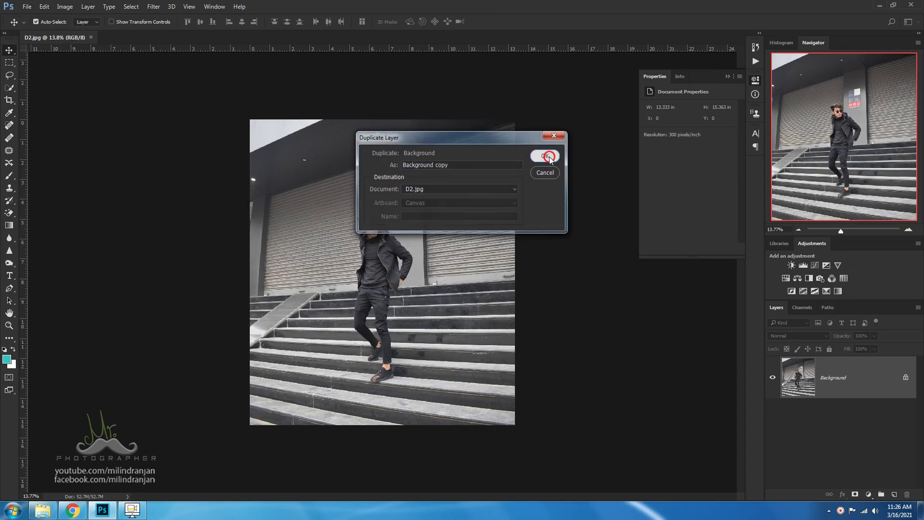
{"action": "left_click", "coordinate": [754, 80]}
{"action": "left_click", "coordinate": [154, 7]}
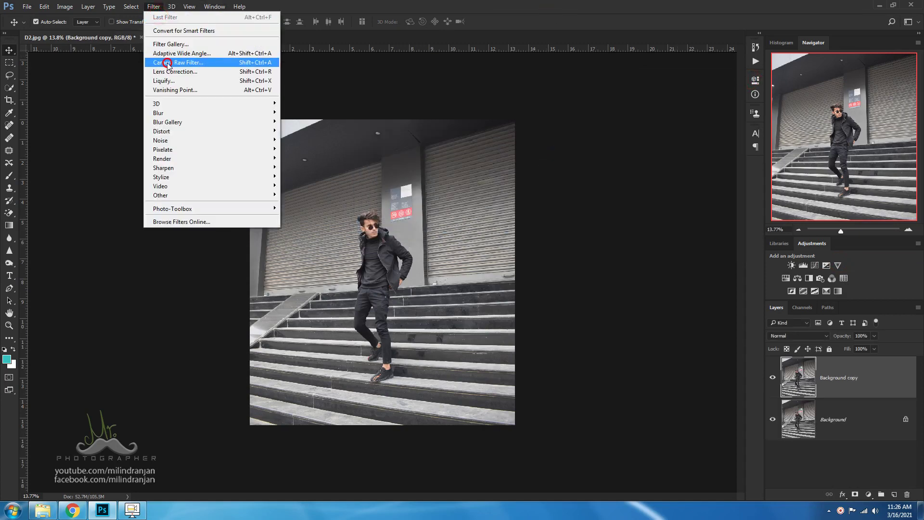
{"action": "left_click", "coordinate": [164, 62]}
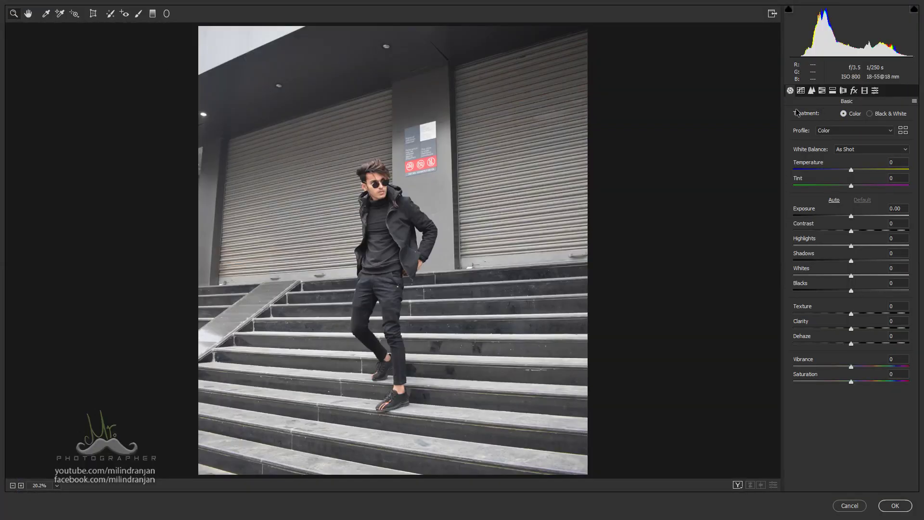
Step: Set the Tone Curve to Shadows -23 and Highlights -18
{"action": "left_click", "coordinate": [811, 91]}
{"action": "left_click", "coordinate": [820, 92]}
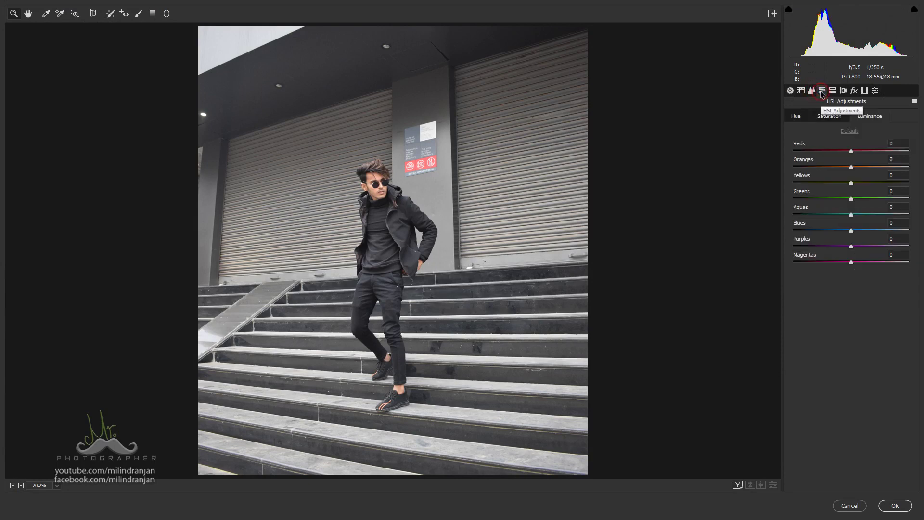
{"action": "left_click", "coordinate": [801, 91]}
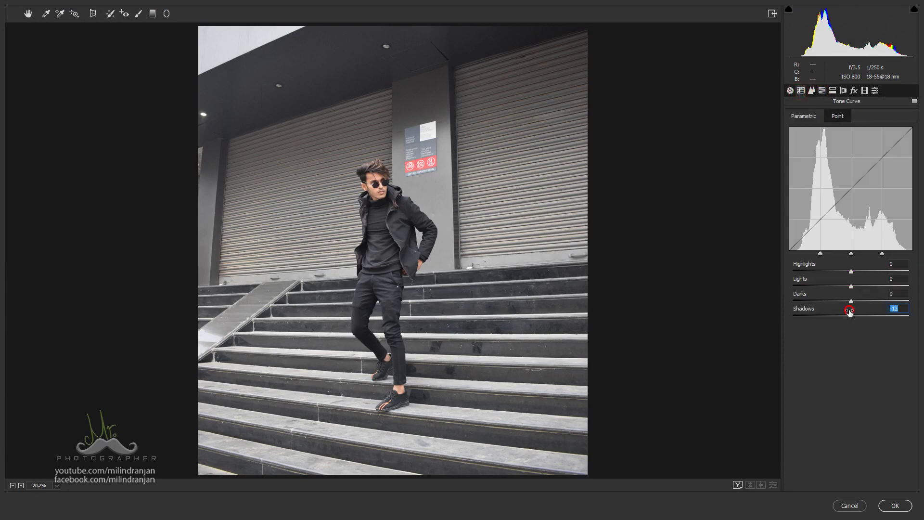
{"action": "left_click_drag", "start_coordinate": [851, 315], "coordinate": [844, 312]}
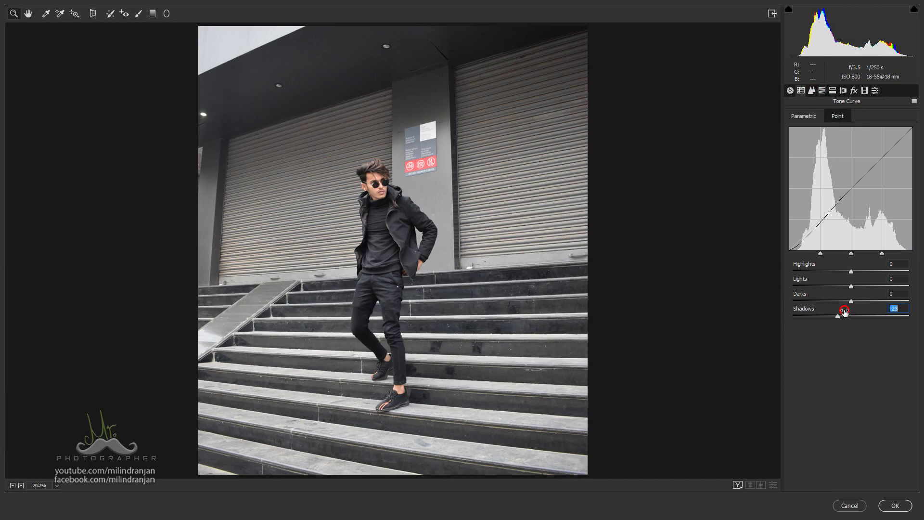
{"action": "left_click_drag", "start_coordinate": [858, 271], "coordinate": [849, 270]}
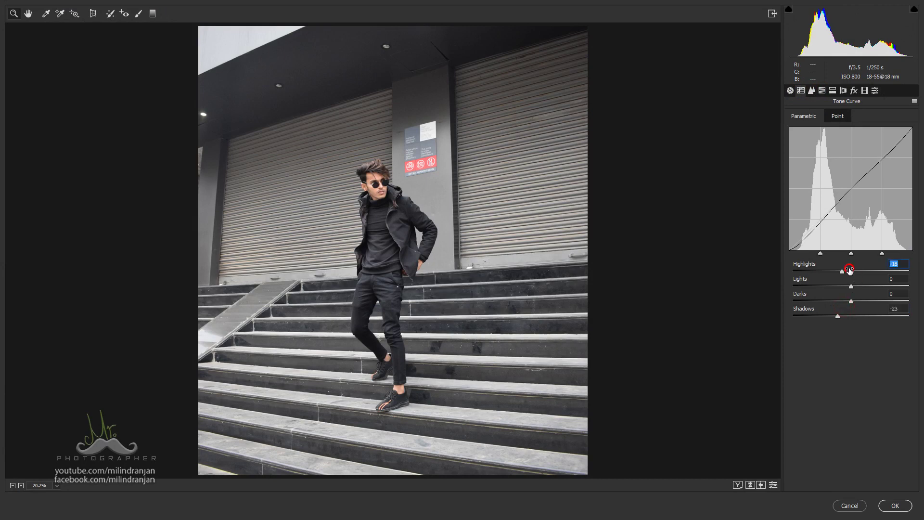
Step: In Basic, set Contrast +15 and Texture +18, and lower Whites to -8
{"action": "left_click", "coordinate": [791, 90]}
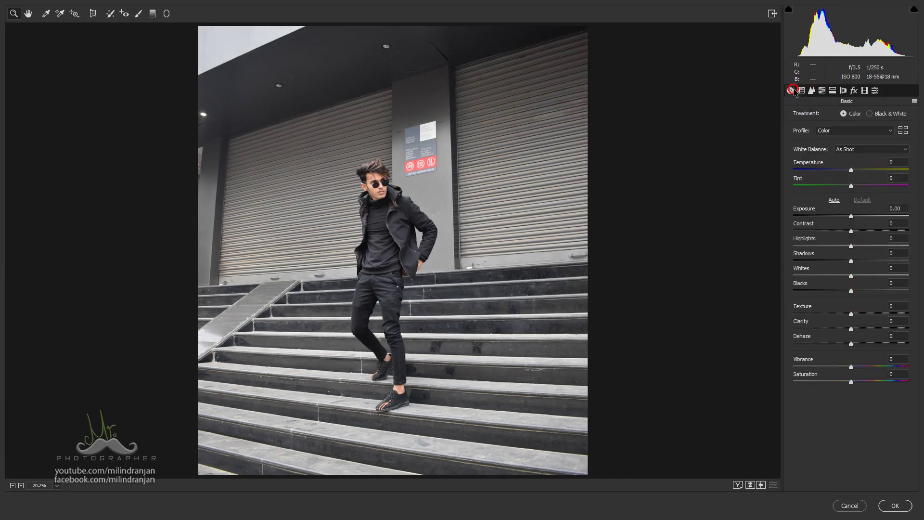
{"action": "left_click_drag", "start_coordinate": [839, 227], "coordinate": [859, 228]}
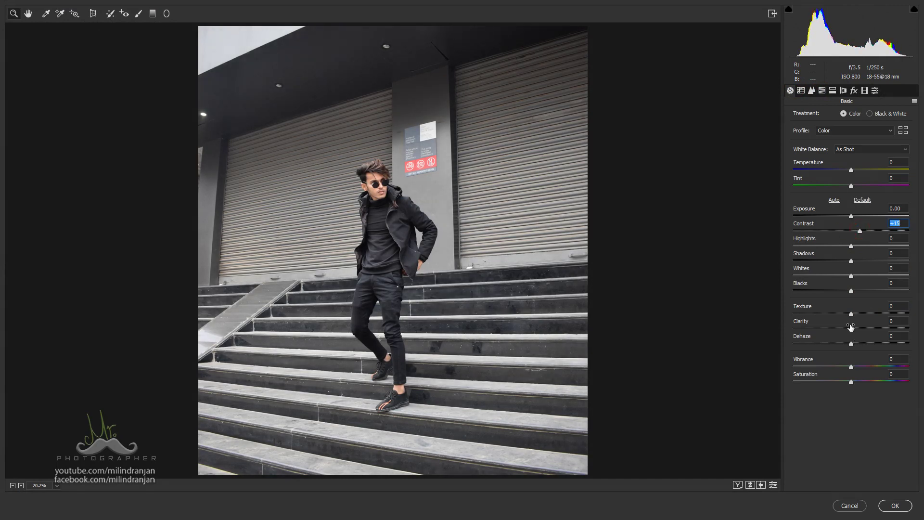
{"action": "left_click_drag", "start_coordinate": [852, 312], "coordinate": [861, 308]}
{"action": "left_click_drag", "start_coordinate": [863, 271], "coordinate": [861, 272]}
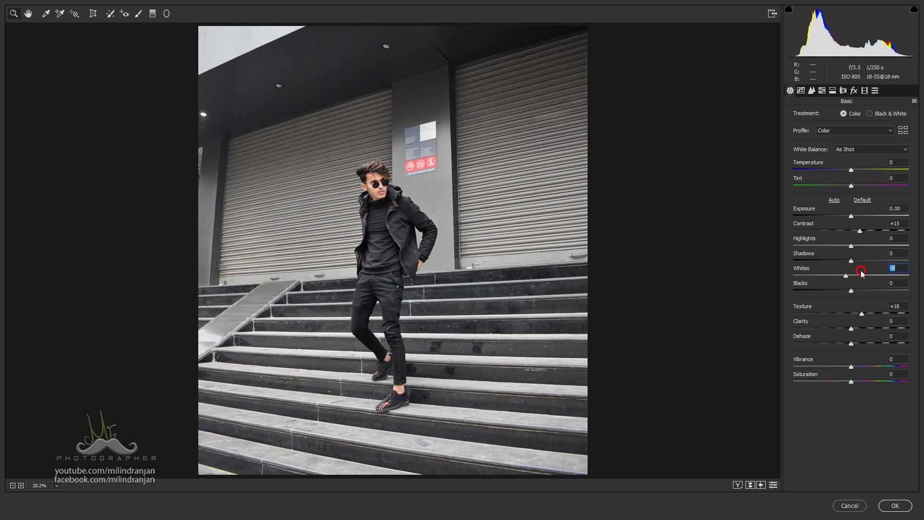
Step: Draw a radial filter ellipse around the man, enlarge it and shift it down
{"action": "left_click", "coordinate": [166, 14]}
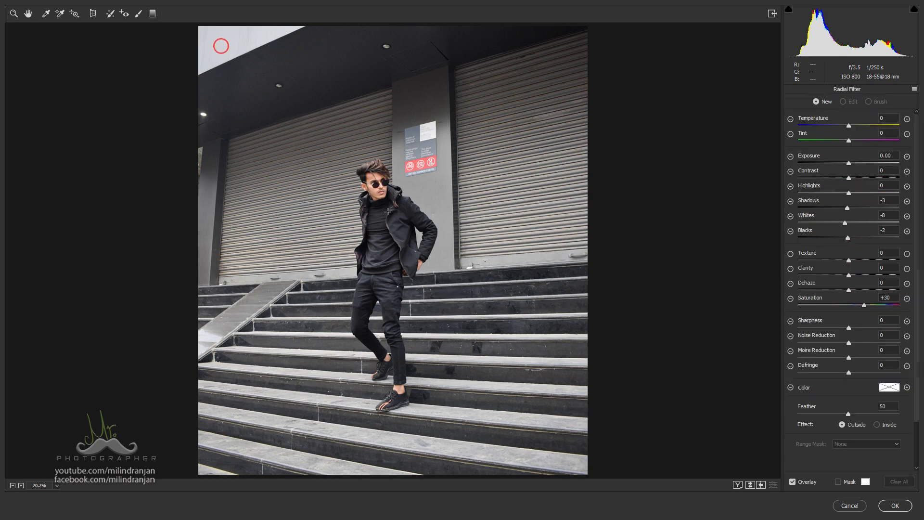
{"action": "left_click_drag", "start_coordinate": [389, 237], "coordinate": [453, 366]}
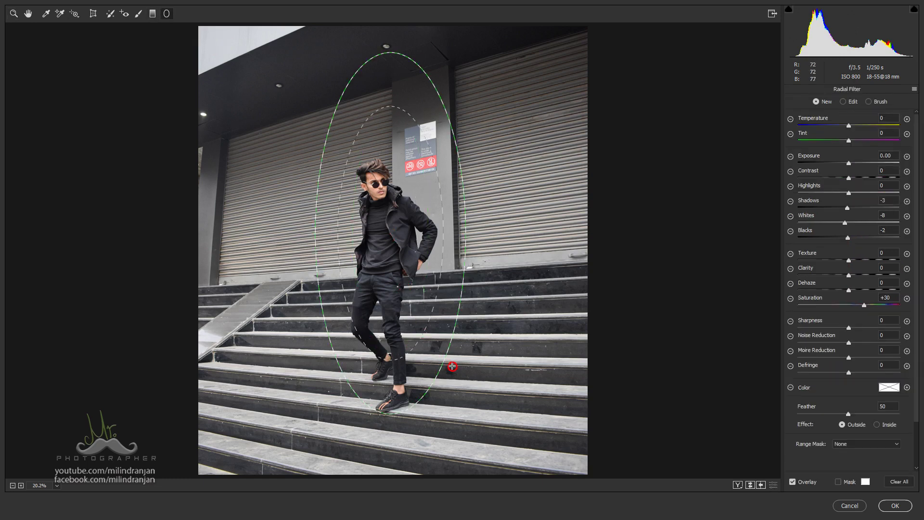
{"action": "left_click_drag", "start_coordinate": [453, 367], "coordinate": [458, 375]}
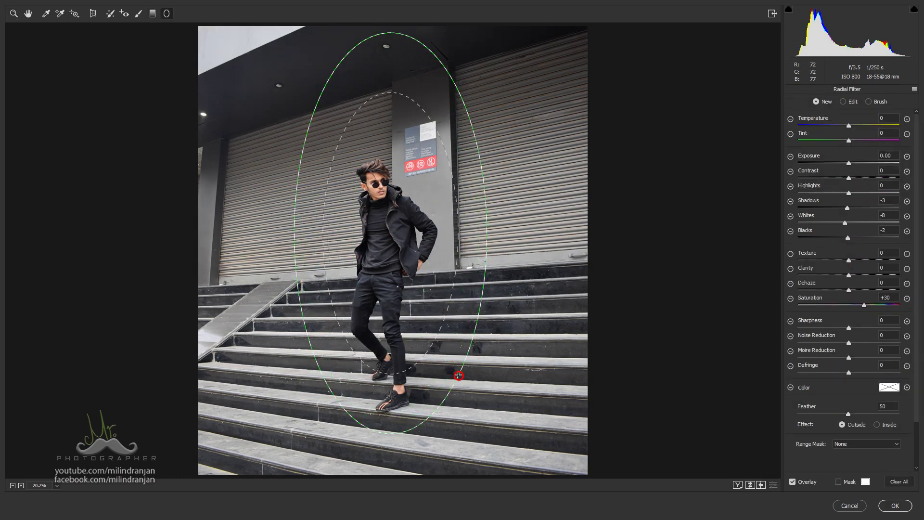
{"action": "mouse_move", "coordinate": [402, 230]}
{"action": "left_mouse_down"}
{"action": "mouse_move", "coordinate": [406, 271]}
{"action": "mouse_move", "coordinate": [401, 263]}
{"action": "left_mouse_up"}
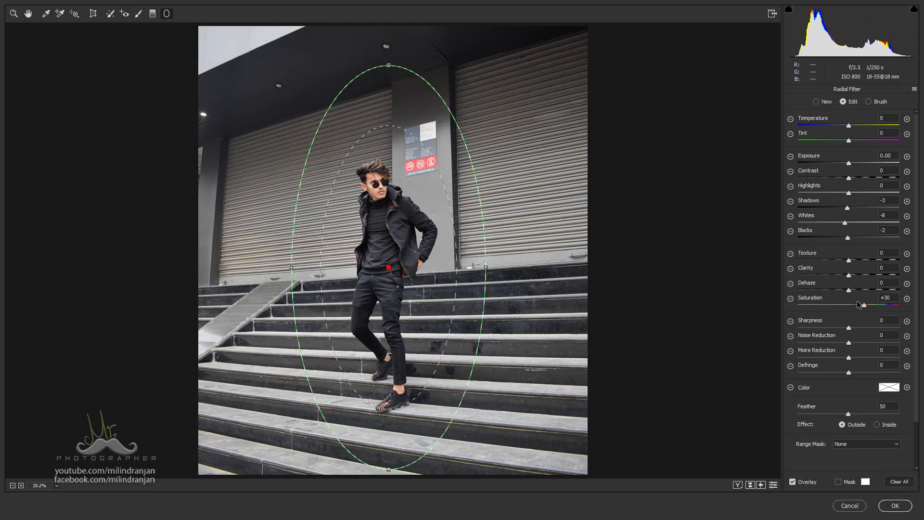
Step: Give the radial filter Saturation -3, Blacks -10 and Highlights -23 outside the ellipse
{"action": "left_click_drag", "start_coordinate": [859, 304], "coordinate": [850, 306]}
{"action": "left_click_drag", "start_coordinate": [856, 234], "coordinate": [847, 236]}
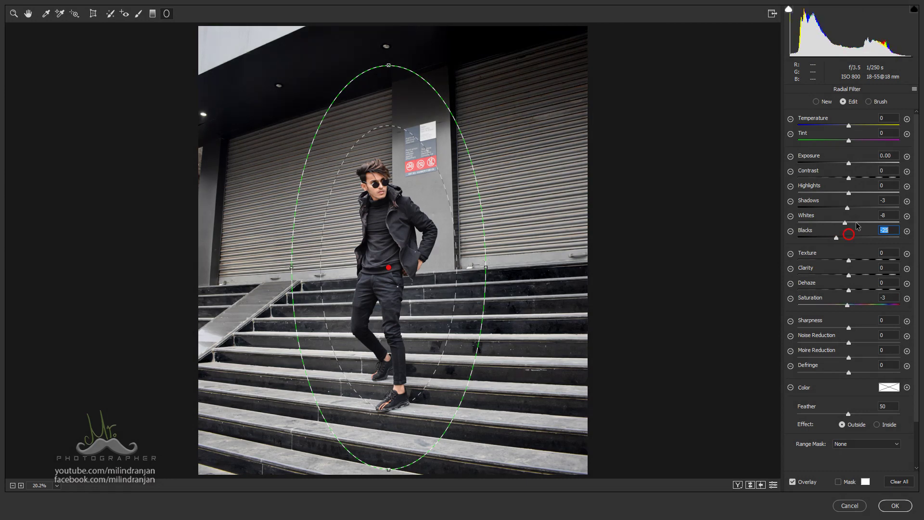
{"action": "left_click", "coordinate": [844, 237]}
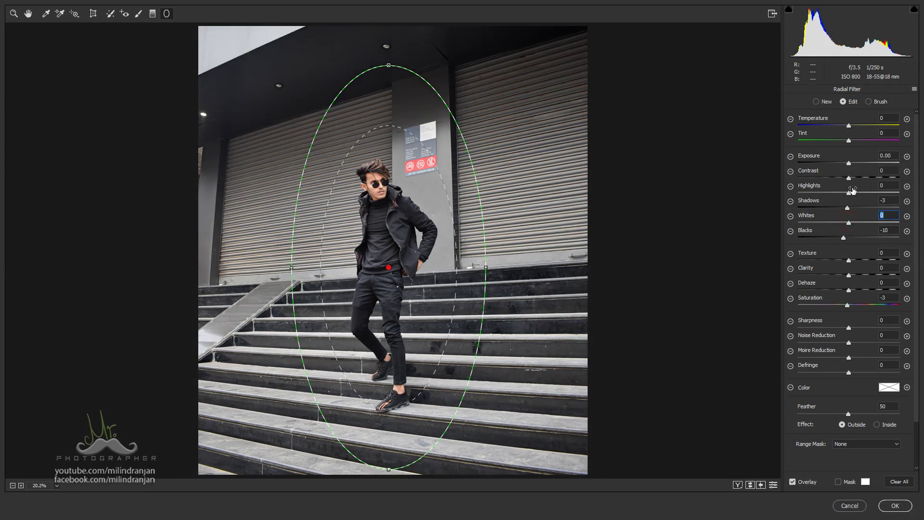
{"action": "left_click_drag", "start_coordinate": [852, 191], "coordinate": [834, 190]}
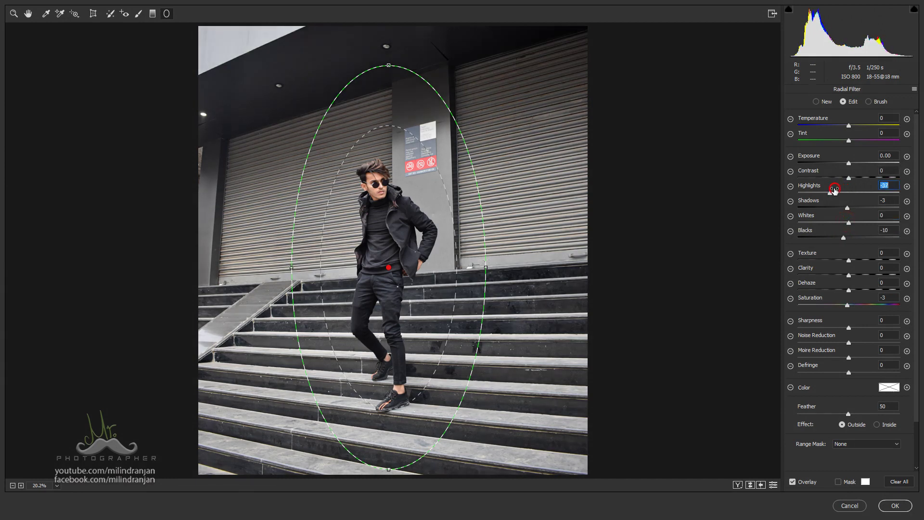
{"action": "left_click", "coordinate": [14, 15]}
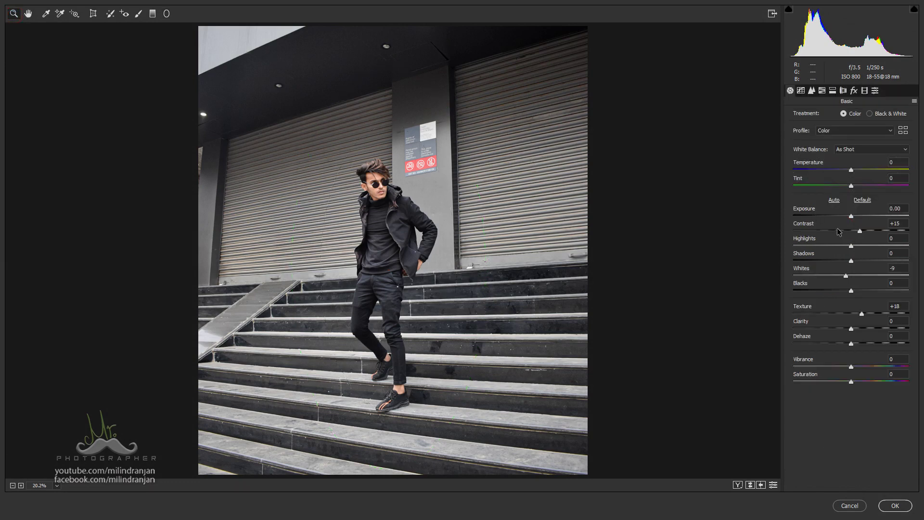
Step: Set Shadows +8 and split-toning highlights hue 164 with 0 saturation, then apply Camera Raw
{"action": "left_click_drag", "start_coordinate": [851, 259], "coordinate": [857, 260]}
{"action": "left_click", "coordinate": [821, 91]}
{"action": "left_click", "coordinate": [833, 90]}
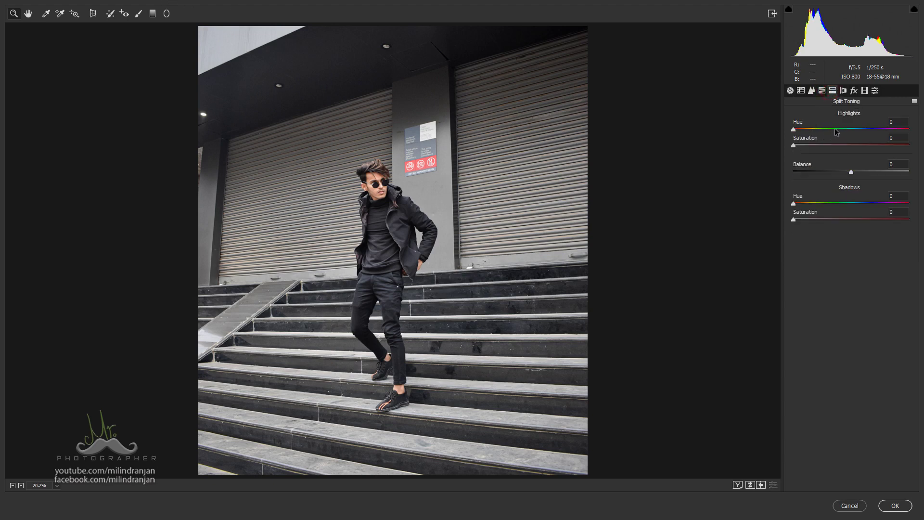
{"action": "mouse_move", "coordinate": [836, 130]}
{"action": "left_mouse_down"}
{"action": "mouse_move", "coordinate": [846, 130]}
{"action": "mouse_move", "coordinate": [820, 144]}
{"action": "left_mouse_up"}
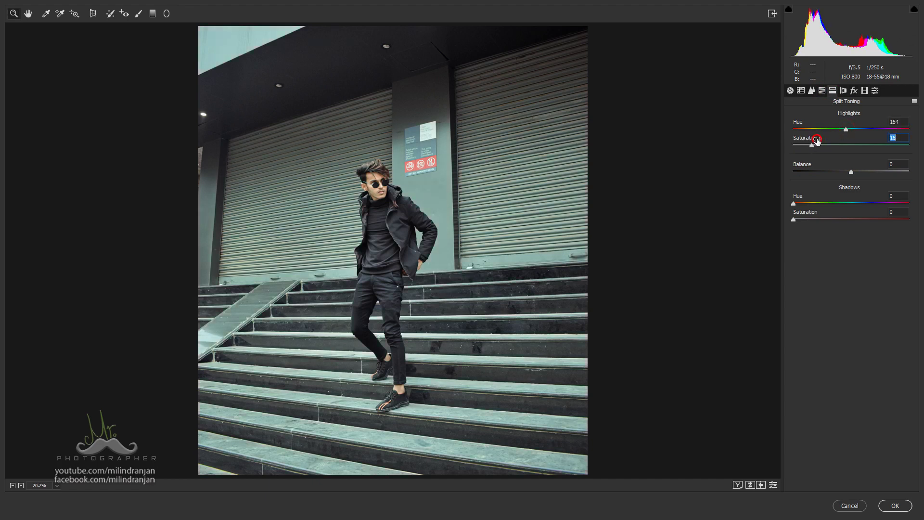
{"action": "left_click_drag", "start_coordinate": [817, 141], "coordinate": [780, 141]}
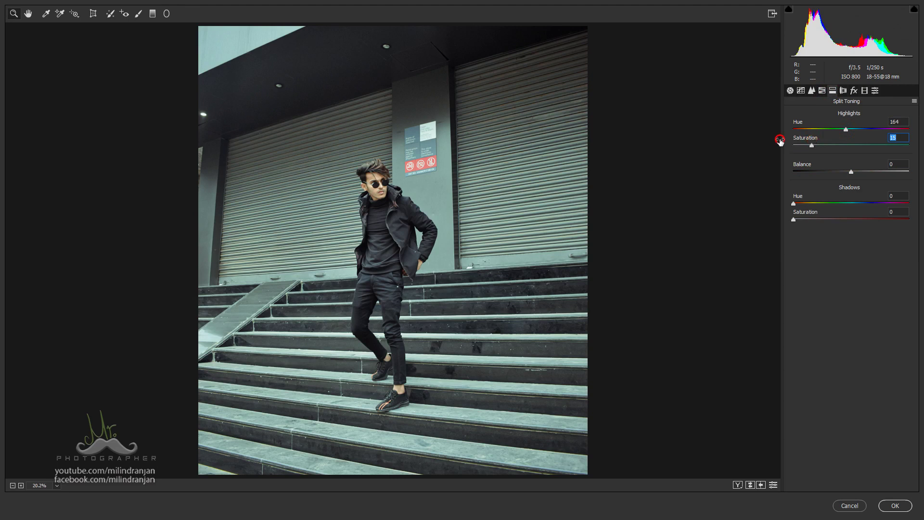
{"action": "left_click", "coordinate": [895, 505]}
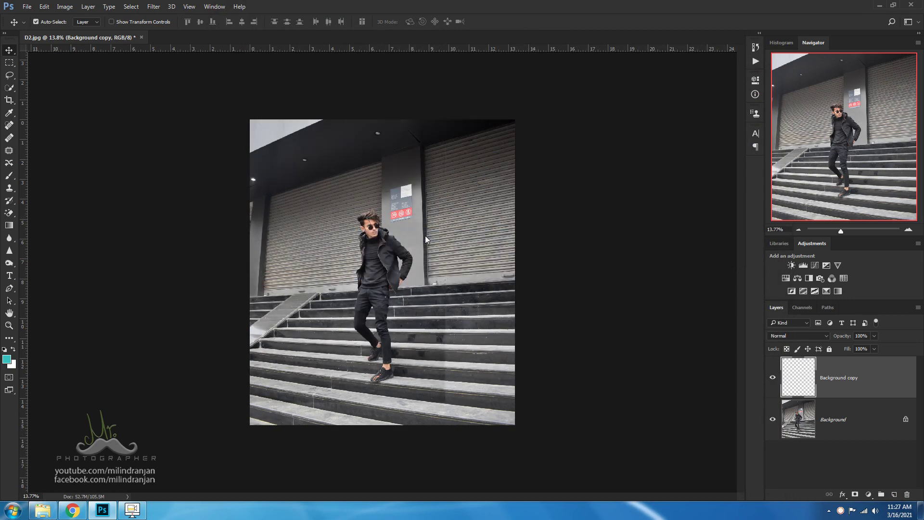
Step: Show Background copy again, duplicate it as Background copy 2, and open Camera Raw on it
{"action": "scroll", "coordinate": [426, 235], "scroll_direction": "up", "scroll_amount": 3}
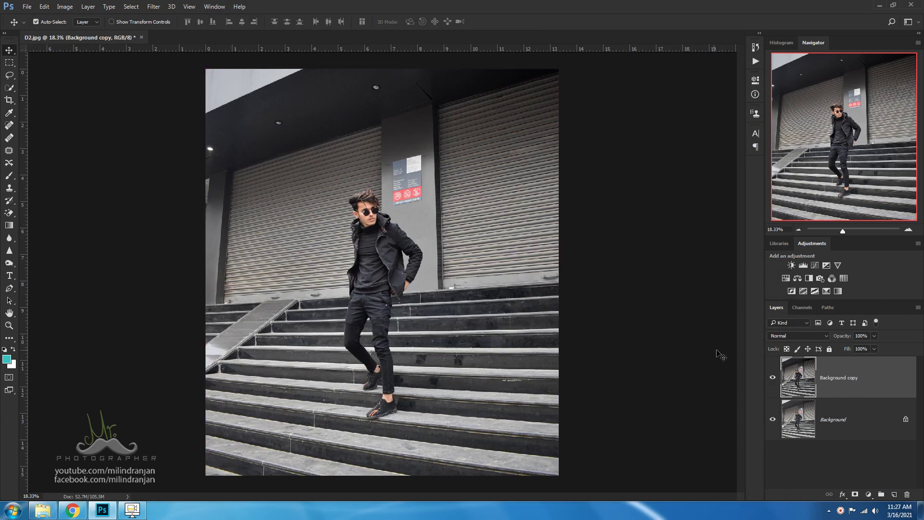
{"action": "left_click", "coordinate": [772, 378]}
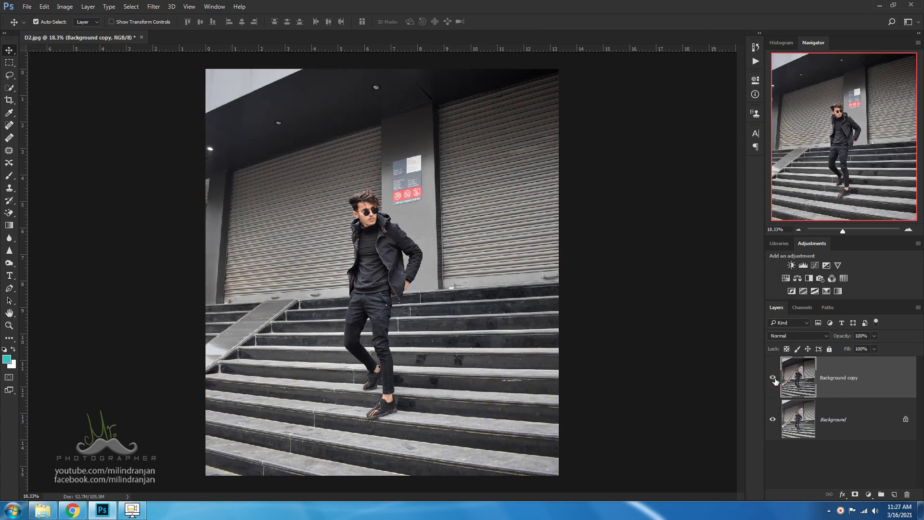
{"action": "right_click", "coordinate": [875, 386]}
{"action": "left_click", "coordinate": [843, 98]}
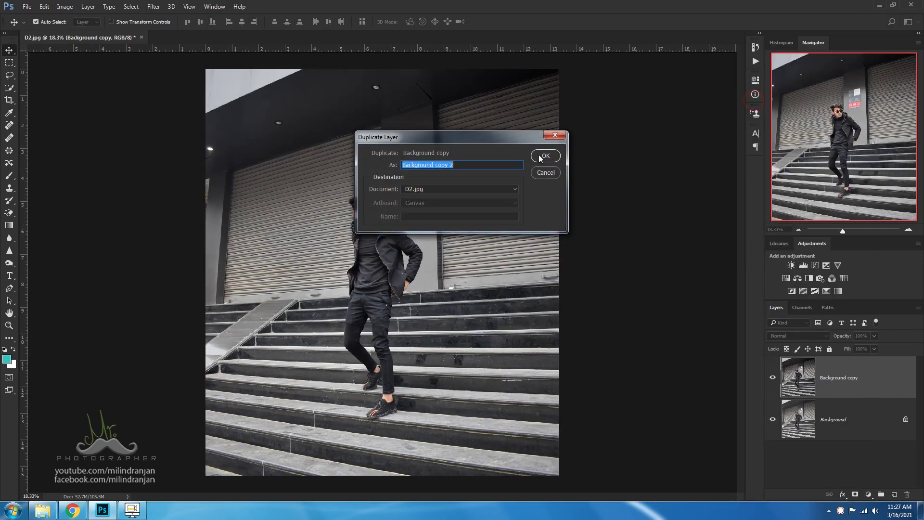
{"action": "left_click", "coordinate": [540, 158]}
{"action": "left_click", "coordinate": [153, 6]}
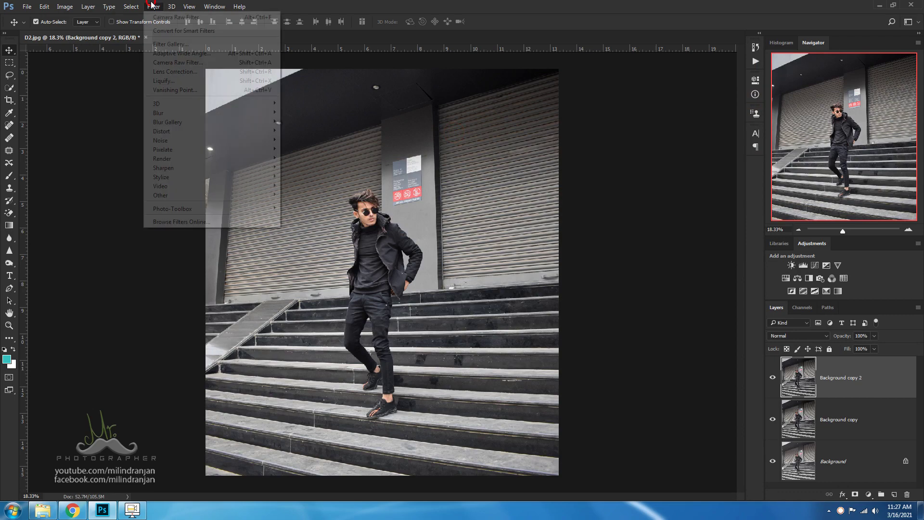
{"action": "left_click", "coordinate": [180, 62]}
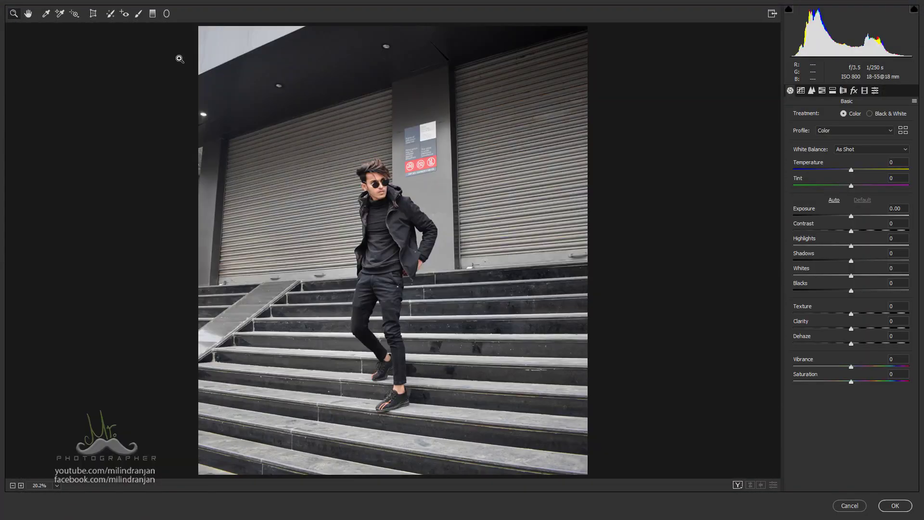
Step: Tint the split-toning highlights teal with hue 162 and saturation 39
{"action": "left_click", "coordinate": [812, 91]}
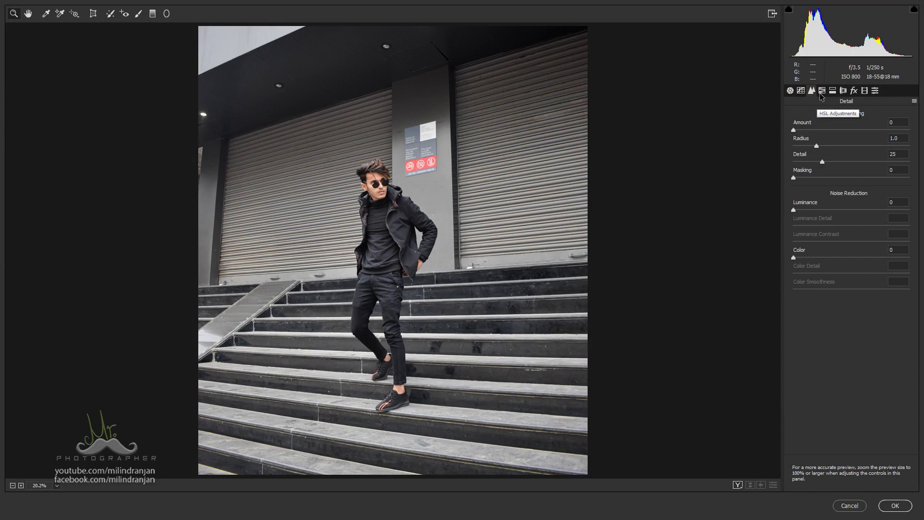
{"action": "left_click", "coordinate": [822, 92]}
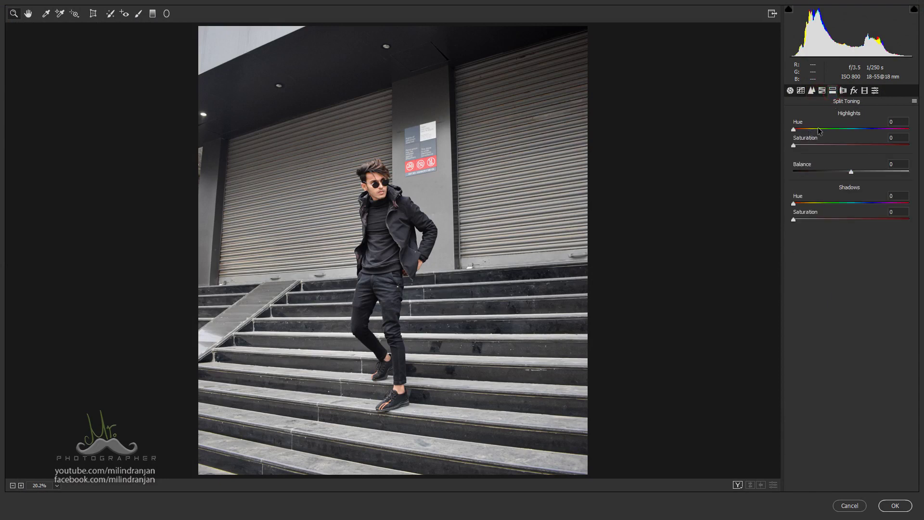
{"action": "left_click", "coordinate": [838, 130]}
{"action": "left_click_drag", "start_coordinate": [838, 130], "coordinate": [846, 130]}
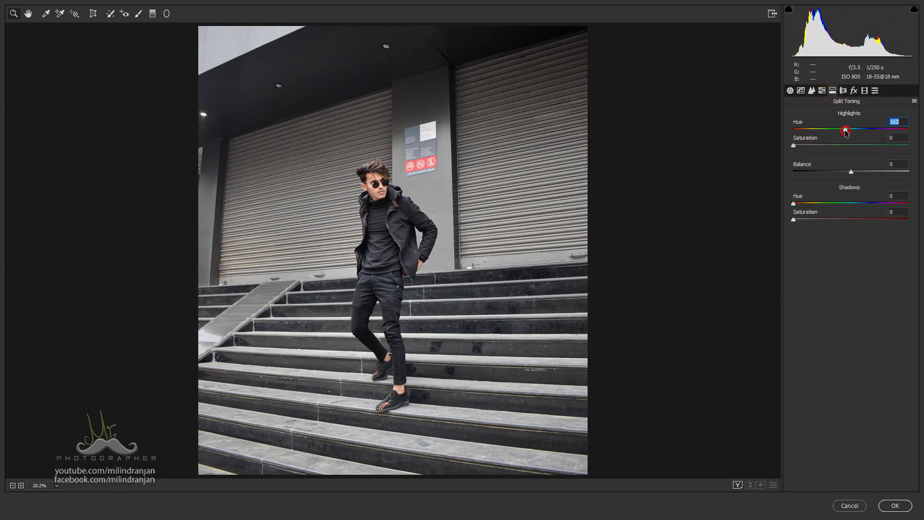
{"action": "left_click", "coordinate": [818, 144]}
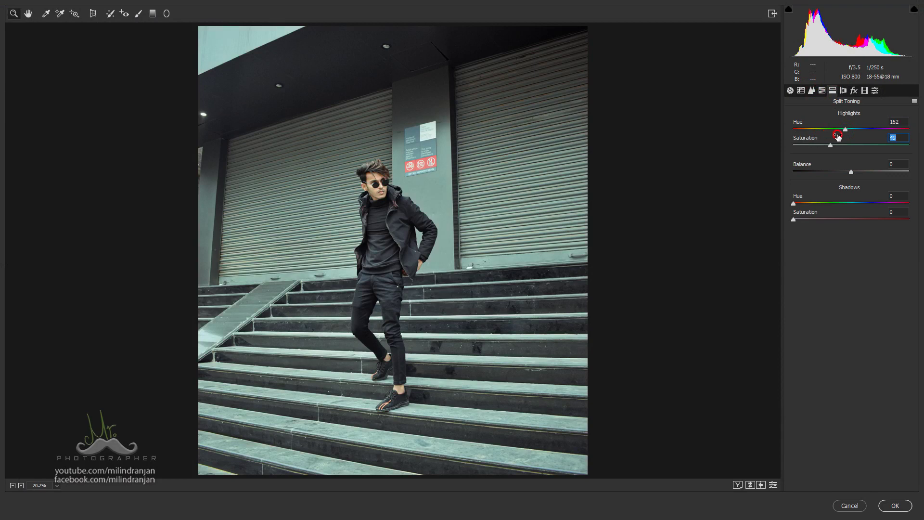
{"action": "left_click_drag", "start_coordinate": [827, 137], "coordinate": [832, 137]}
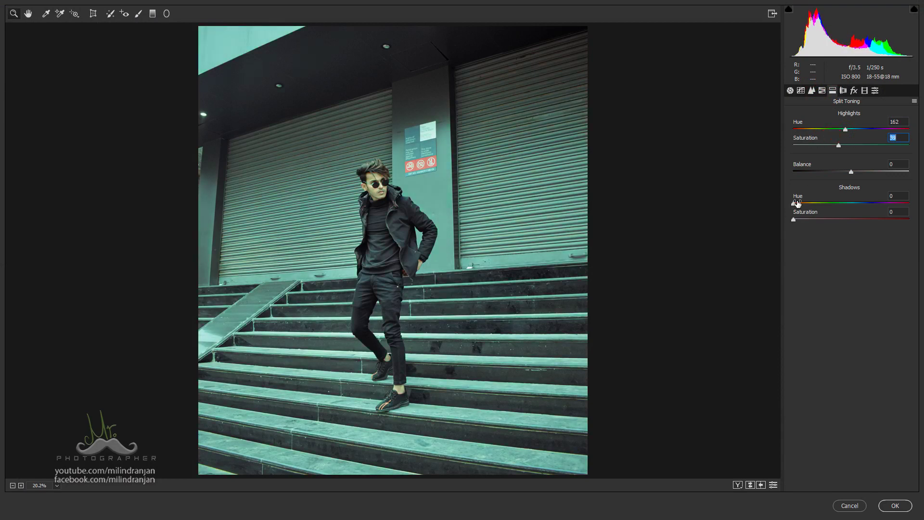
Step: Tint the shadows with hue 135 and saturation 12, then apply the grade
{"action": "left_click_drag", "start_coordinate": [794, 203], "coordinate": [839, 203]}
{"action": "type", "text": "162"}
{"action": "mouse_move", "coordinate": [831, 214]}
{"action": "left_mouse_down"}
{"action": "mouse_move", "coordinate": [849, 198]}
{"action": "mouse_move", "coordinate": [831, 197]}
{"action": "left_mouse_up"}
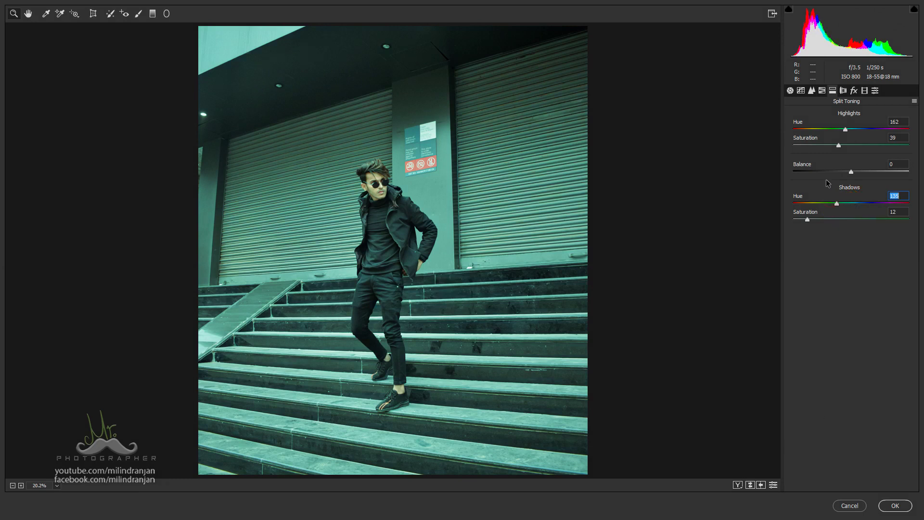
{"action": "left_click", "coordinate": [791, 91]}
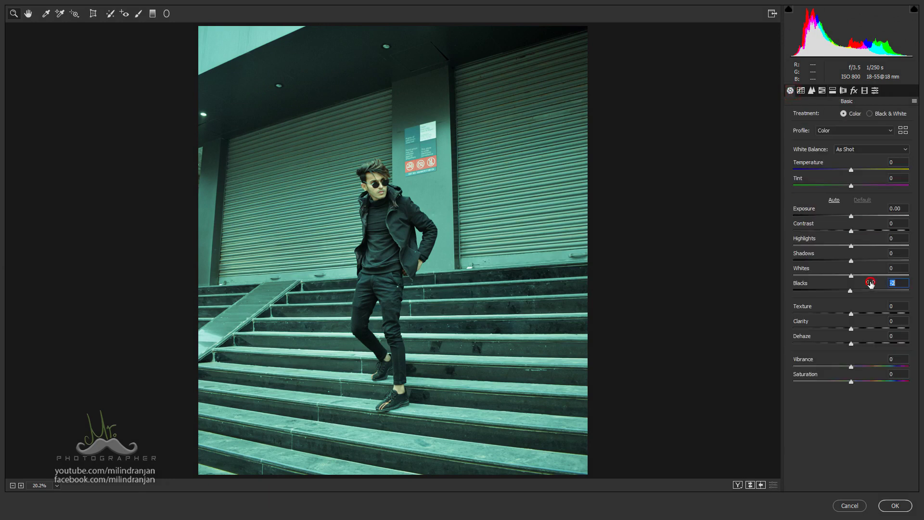
{"action": "left_click", "coordinate": [895, 505]}
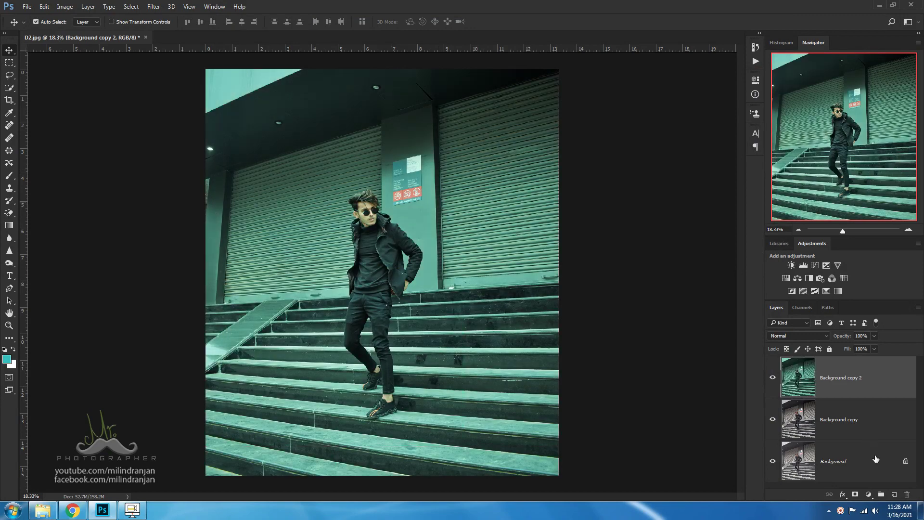
Step: Add a layer mask to Background copy 2 and paint the teal off the forehead, cheek and jaw
{"action": "left_click", "coordinate": [855, 494]}
{"action": "key", "text": "b"}
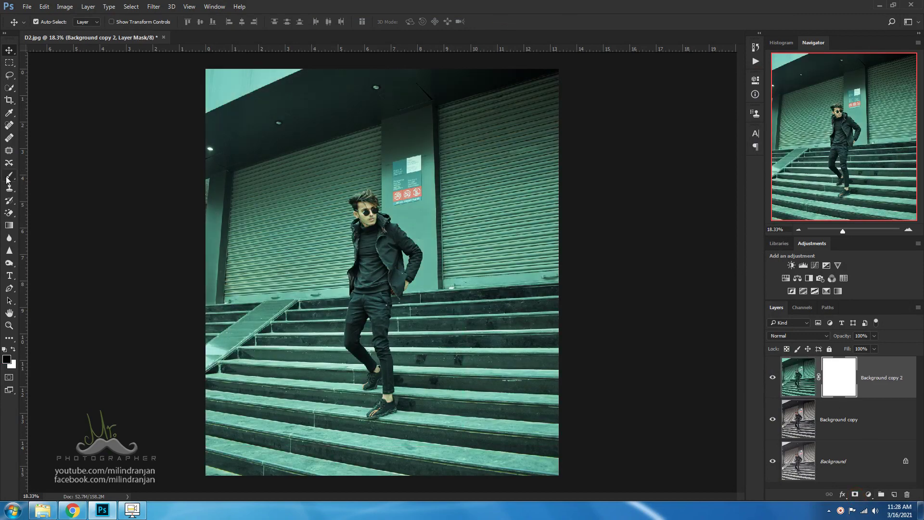
{"action": "scroll", "coordinate": [349, 204], "scroll_direction": "up", "scroll_amount": 1}
{"action": "scroll", "coordinate": [349, 204], "scroll_direction": "up", "scroll_amount": 4}
{"action": "scroll", "coordinate": [354, 202], "scroll_direction": "up", "scroll_amount": 5}
{"action": "scroll", "coordinate": [360, 201], "scroll_direction": "up", "scroll_amount": 3}
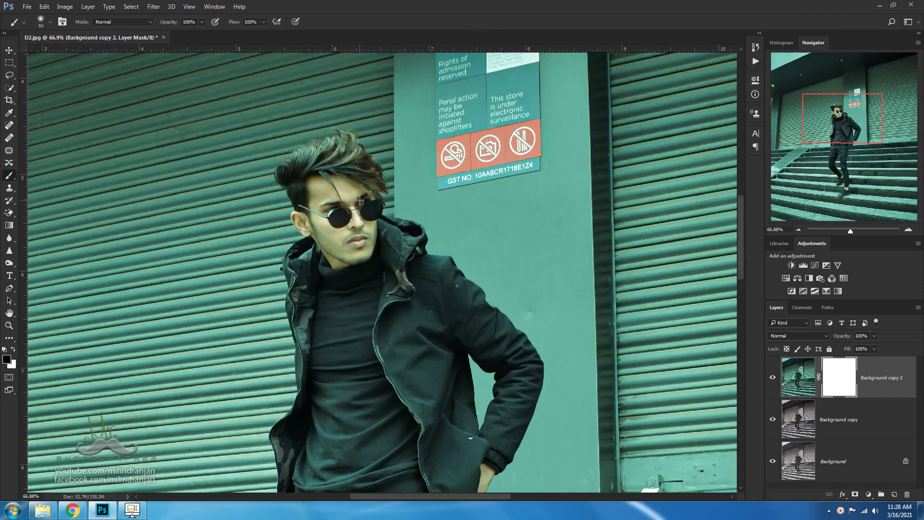
{"action": "right_click", "coordinate": [436, 198]}
{"action": "key", "text": "Return"}
{"action": "left_click_drag", "start_coordinate": [320, 185], "coordinate": [315, 173]}
{"action": "mouse_move", "coordinate": [312, 218]}
{"action": "left_mouse_down"}
{"action": "mouse_move", "coordinate": [332, 252]}
{"action": "mouse_move", "coordinate": [366, 215]}
{"action": "mouse_move", "coordinate": [340, 261]}
{"action": "mouse_move", "coordinate": [364, 200]}
{"action": "left_mouse_up"}
Step: Enlarge the brush to 127 px and mask the teal off the hair
{"action": "right_click", "coordinate": [407, 195]}
{"action": "left_click_drag", "start_coordinate": [467, 218], "coordinate": [489, 218]}
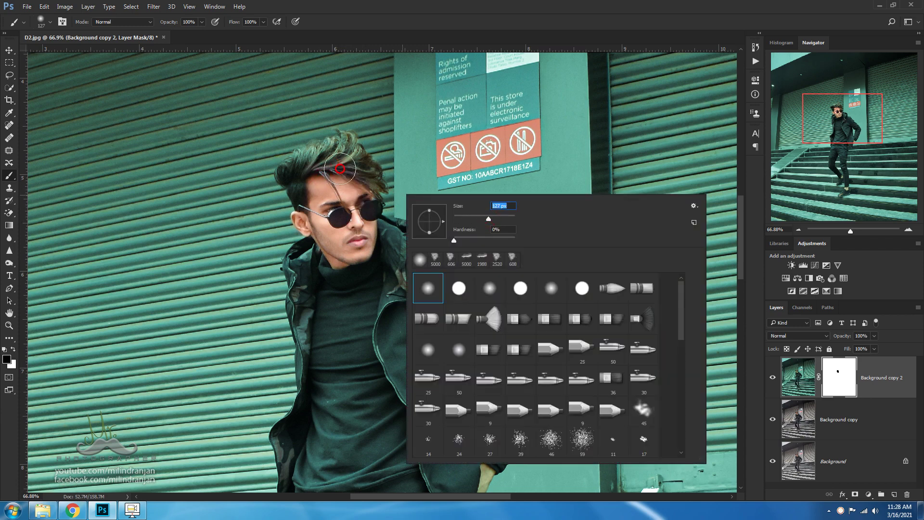
{"action": "left_click", "coordinate": [358, 178]}
{"action": "mouse_move", "coordinate": [359, 178]}
{"action": "left_mouse_down"}
{"action": "mouse_move", "coordinate": [337, 144]}
{"action": "mouse_move", "coordinate": [308, 166]}
{"action": "left_mouse_up"}
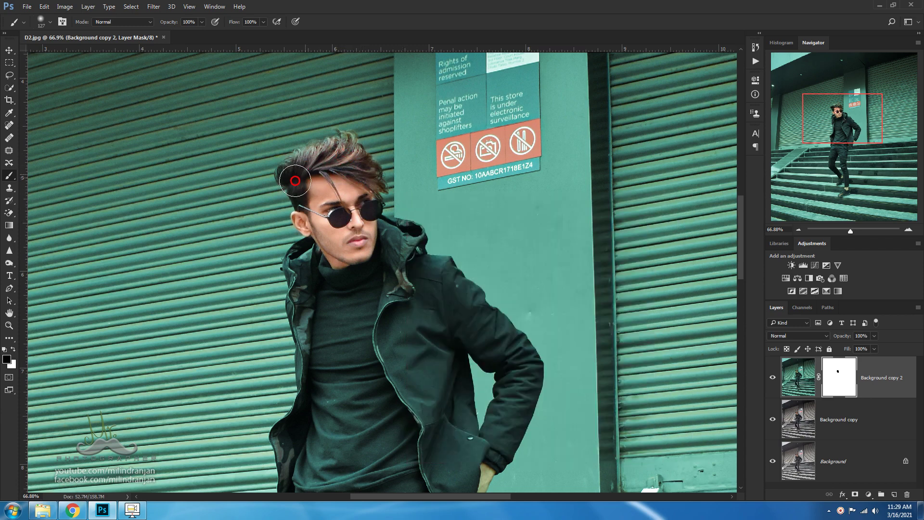
{"action": "scroll", "coordinate": [358, 205], "scroll_direction": "down", "scroll_amount": 5}
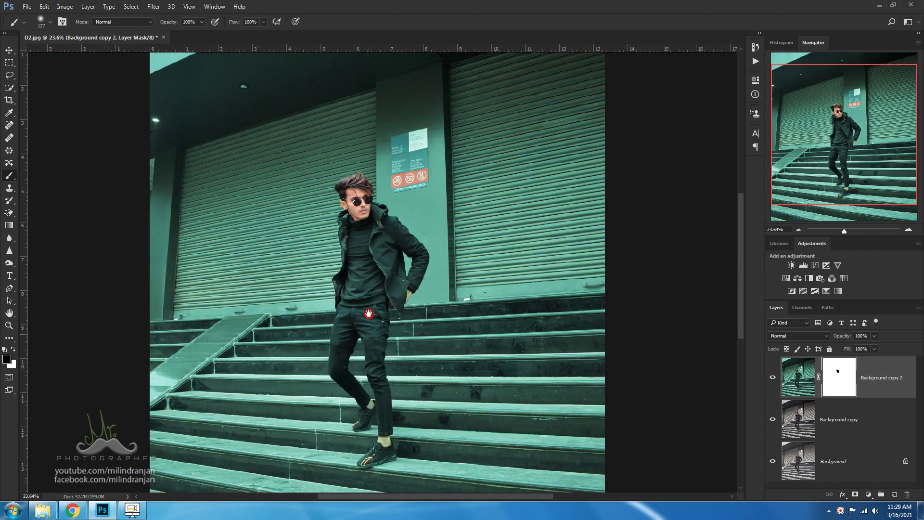
{"action": "scroll", "coordinate": [412, 404], "scroll_direction": "up", "scroll_amount": 3}
Step: With a 20 px brush, mask the teal off the hand and ankles
{"action": "right_click", "coordinate": [416, 212]}
{"action": "left_click", "coordinate": [468, 235]}
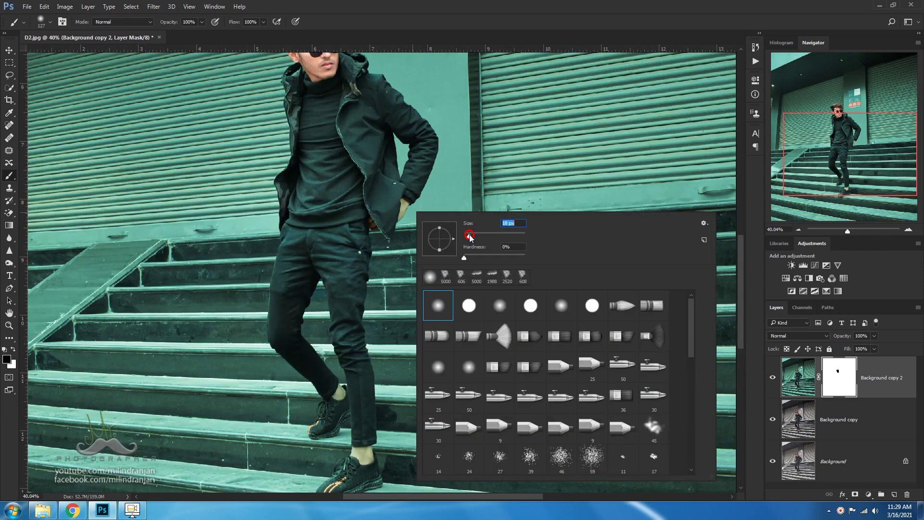
{"action": "key", "text": "Return"}
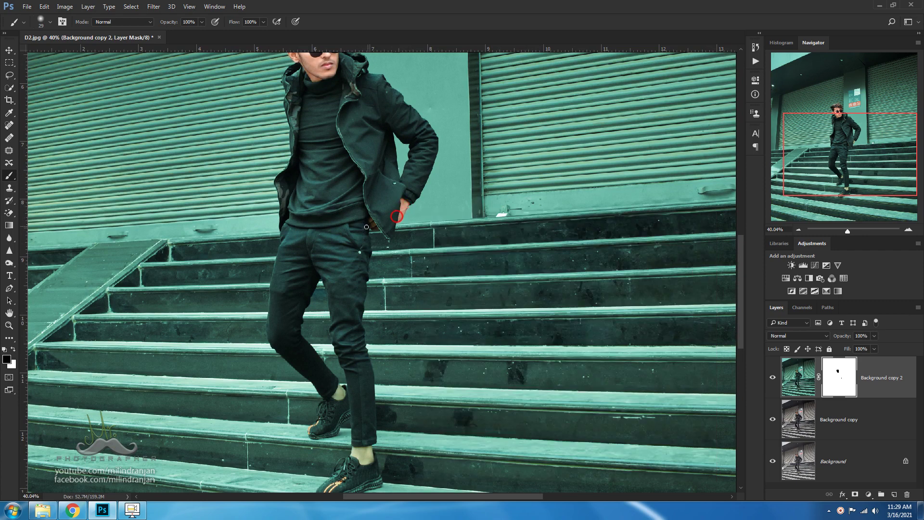
{"action": "left_click_drag", "start_coordinate": [407, 207], "coordinate": [395, 218]}
{"action": "scroll", "coordinate": [378, 228], "scroll_direction": "down", "scroll_amount": 3}
{"action": "scroll", "coordinate": [351, 207], "scroll_direction": "down", "scroll_amount": 2}
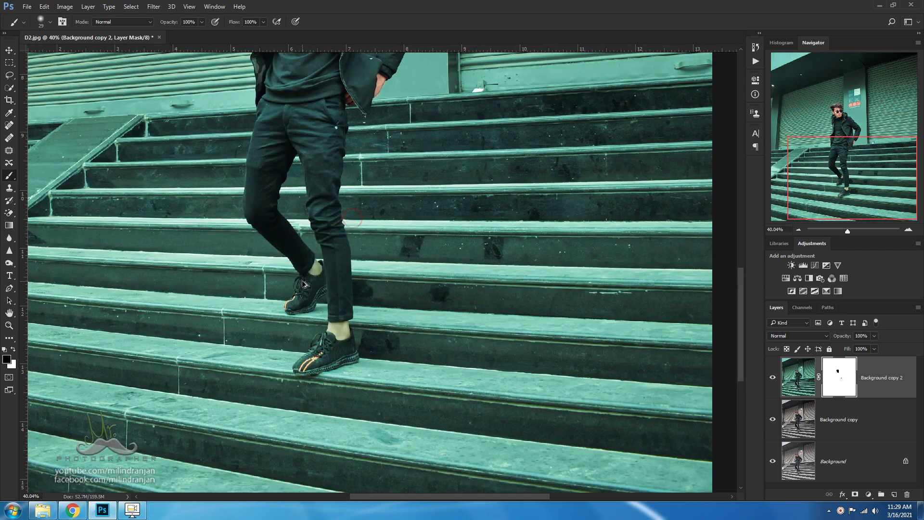
{"action": "scroll", "coordinate": [320, 263], "scroll_direction": "up", "scroll_amount": 1, "text": "alt"}
{"action": "left_click_drag", "start_coordinate": [320, 264], "coordinate": [313, 271]}
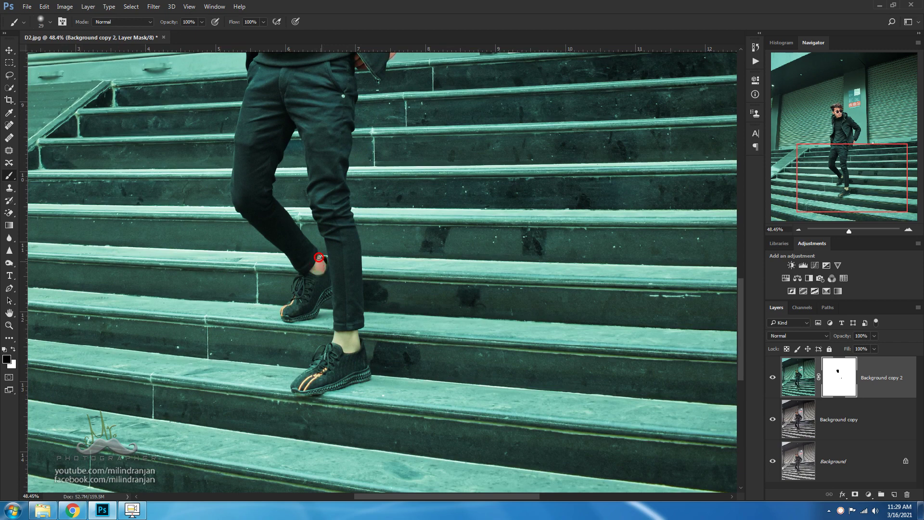
{"action": "scroll", "coordinate": [322, 265], "scroll_direction": "down", "scroll_amount": 2}
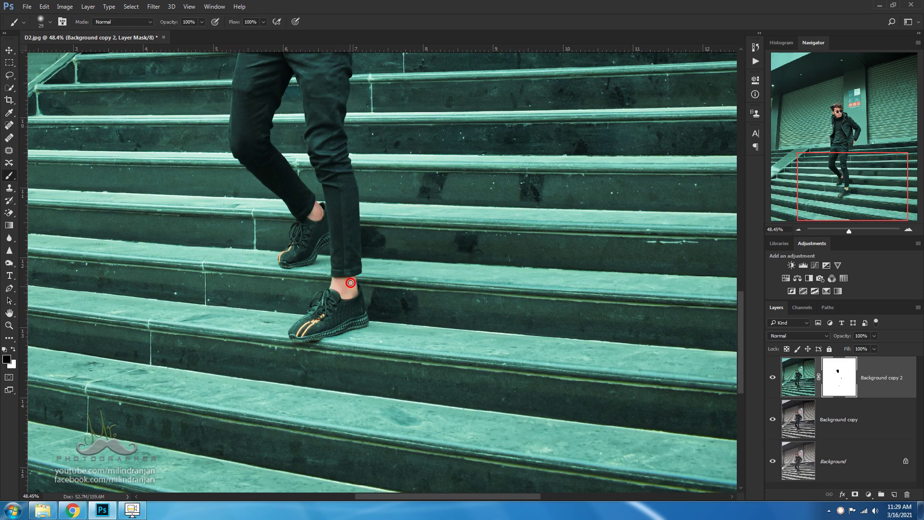
{"action": "scroll", "coordinate": [355, 262], "scroll_direction": "down", "scroll_amount": 8}
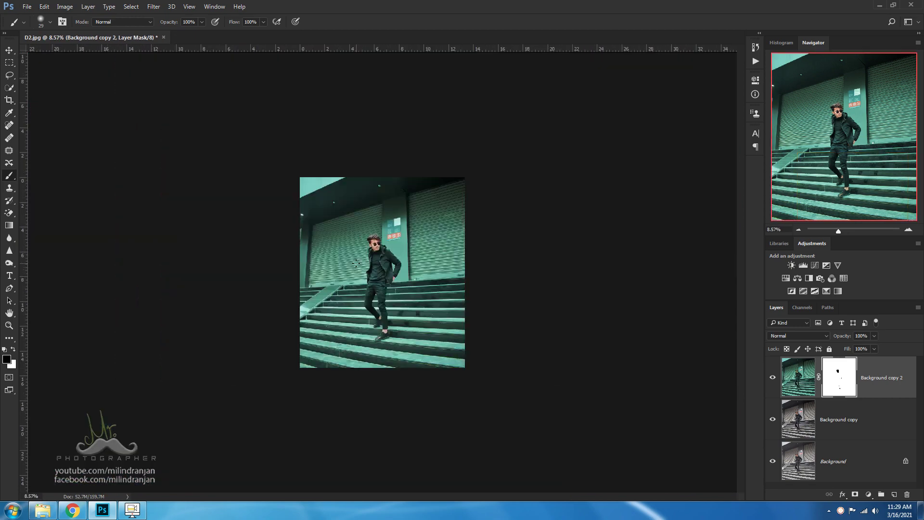
{"action": "scroll", "coordinate": [378, 283], "scroll_direction": "up", "scroll_amount": 4}
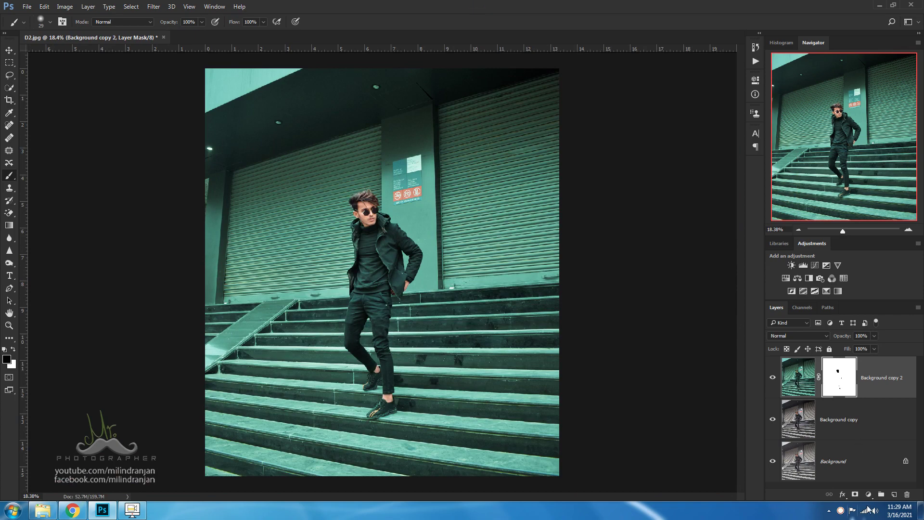
Step: Duplicate Background copy as Background copy 3 and add a Selective Color adjustment layer
{"action": "right_click", "coordinate": [865, 424]}
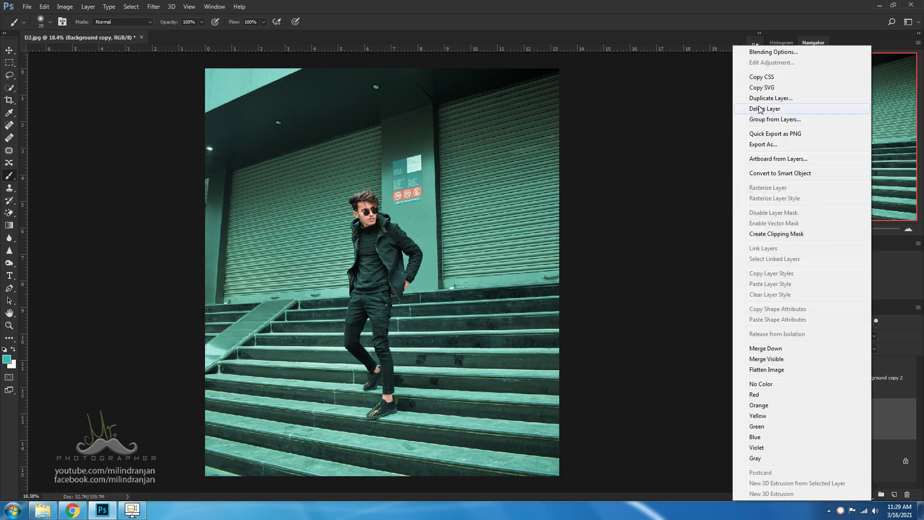
{"action": "left_click", "coordinate": [747, 98]}
{"action": "left_click", "coordinate": [547, 155]}
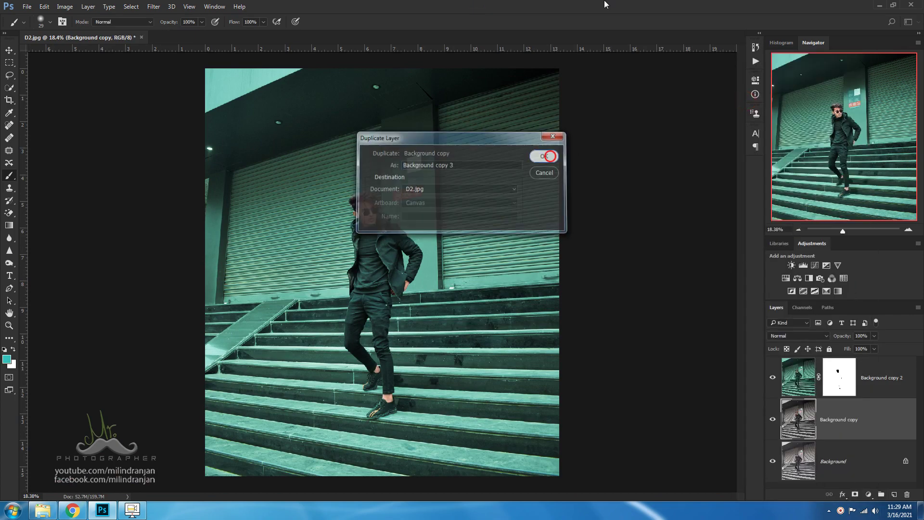
{"action": "left_click", "coordinate": [773, 379]}
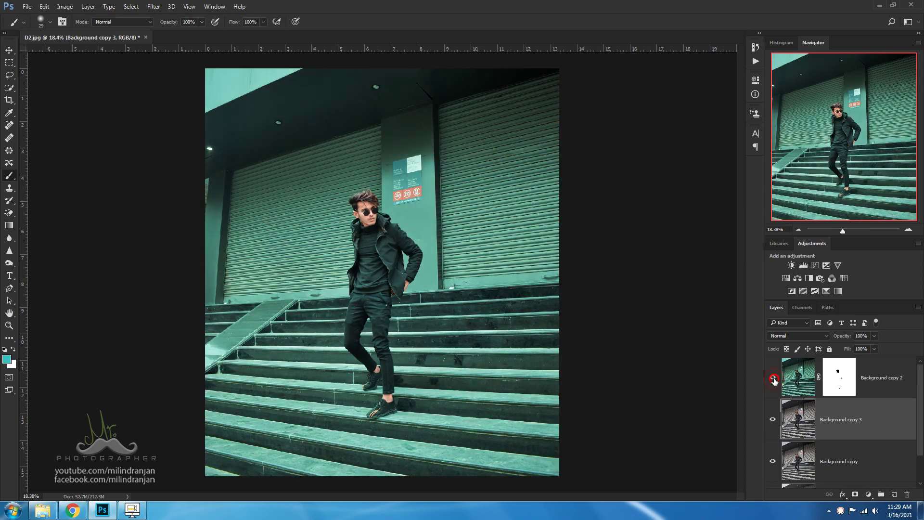
{"action": "left_click", "coordinate": [772, 379]}
{"action": "left_click", "coordinate": [874, 381]}
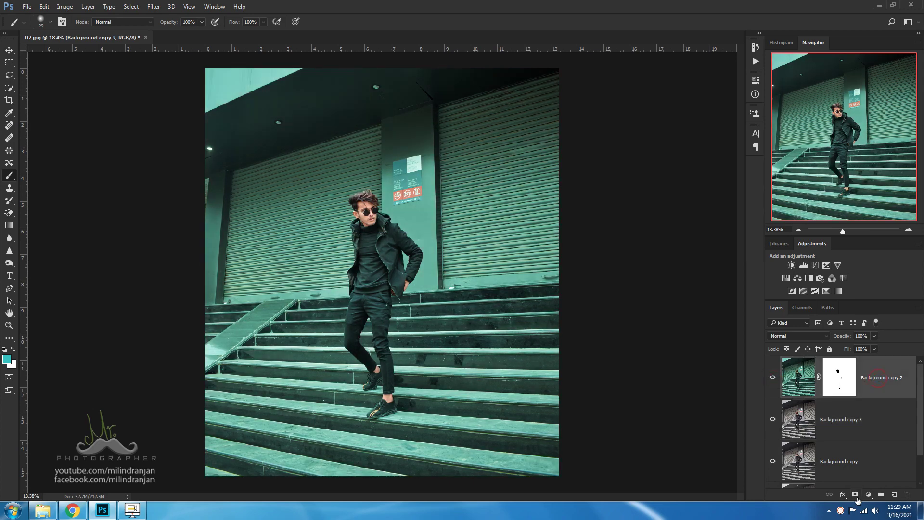
{"action": "left_click", "coordinate": [868, 494]}
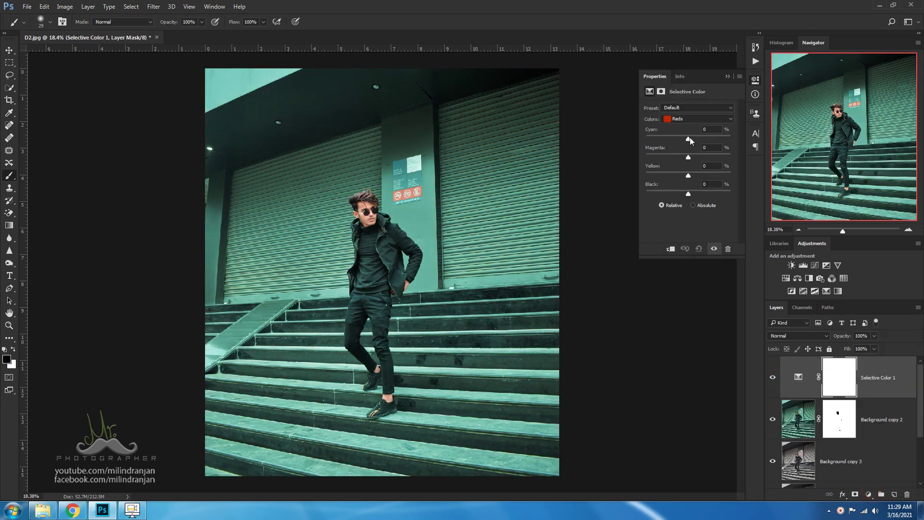
Step: Set the Reds to Cyan +57, Magenta +9 and Yellow +11
{"action": "left_click_drag", "start_coordinate": [688, 138], "coordinate": [713, 140]}
{"action": "mouse_move", "coordinate": [708, 177]}
{"action": "left_mouse_down"}
{"action": "mouse_move", "coordinate": [729, 176]}
{"action": "mouse_move", "coordinate": [702, 176]}
{"action": "left_mouse_up"}
{"action": "mouse_move", "coordinate": [691, 175]}
{"action": "left_mouse_down"}
{"action": "mouse_move", "coordinate": [680, 157]}
{"action": "mouse_move", "coordinate": [693, 163]}
{"action": "left_mouse_up"}
{"action": "scroll", "coordinate": [392, 162], "scroll_direction": "up", "scroll_amount": 2}
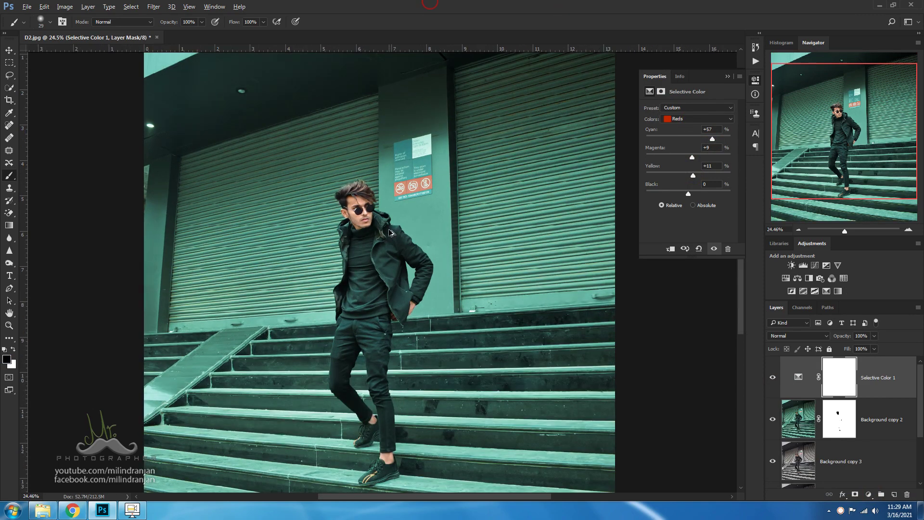
{"action": "scroll", "coordinate": [390, 233], "scroll_direction": "down", "scroll_amount": 2}
{"action": "scroll", "coordinate": [868, 448], "scroll_direction": "down", "scroll_amount": 3}
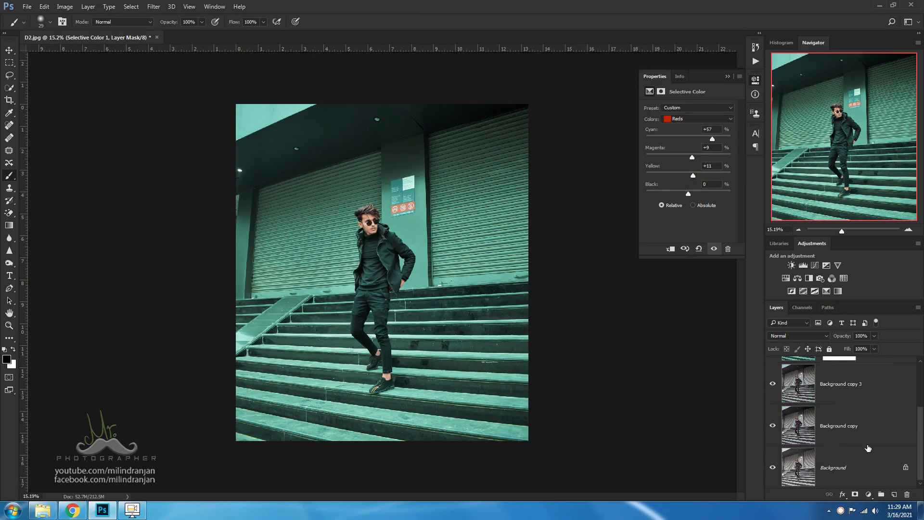
Step: Select Background copy 3 and merge the Selective Color adjustment into it
{"action": "right_click", "coordinate": [861, 394]}
{"action": "key", "text": "Escape"}
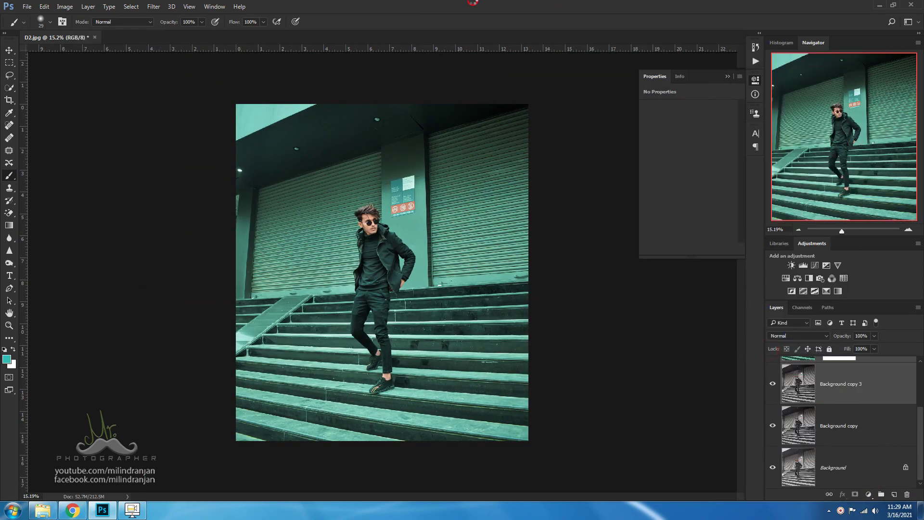
{"action": "key", "text": "ctrl+e"}
{"action": "scroll", "coordinate": [362, 215], "scroll_direction": "up", "scroll_amount": 2}
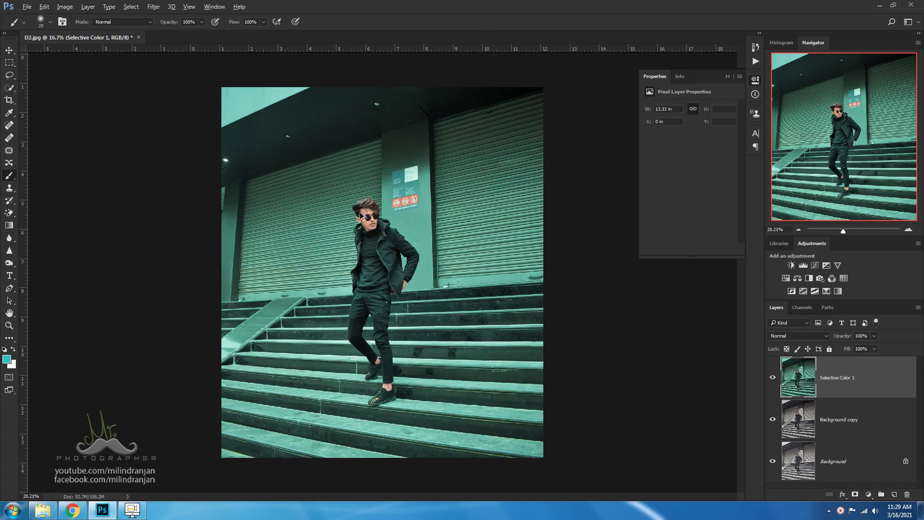
{"action": "scroll", "coordinate": [362, 215], "scroll_direction": "up", "scroll_amount": 1}
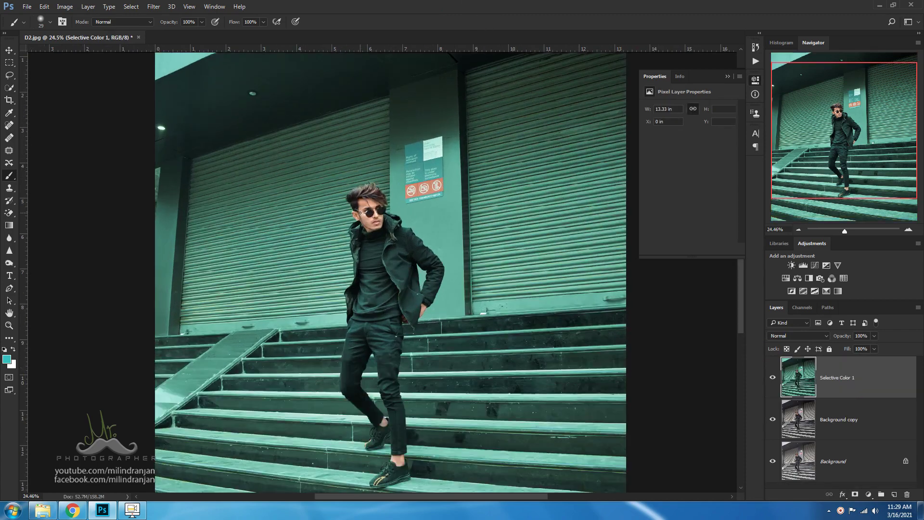
Step: Duplicate the merged layer as Selective Color 1 copy and open it in Camera Raw
{"action": "right_click", "coordinate": [834, 375]}
{"action": "left_click", "coordinate": [760, 102]}
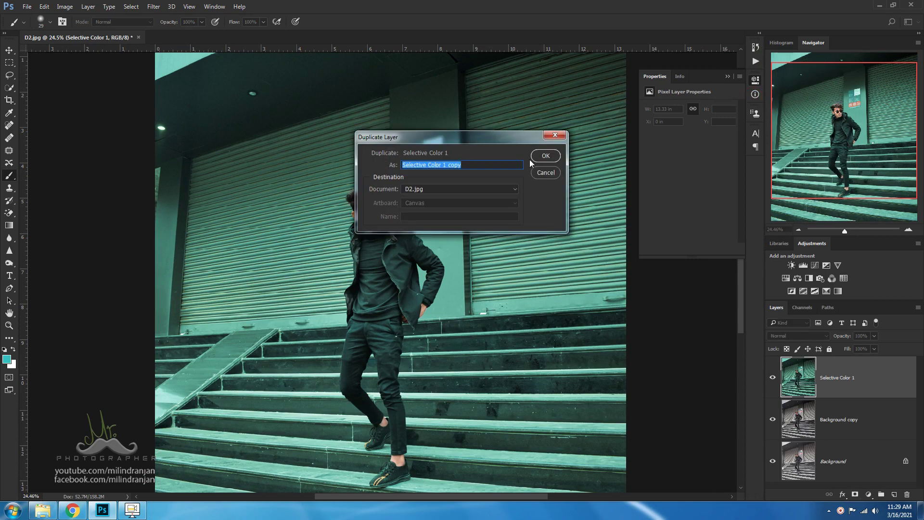
{"action": "left_click", "coordinate": [544, 156]}
{"action": "left_click", "coordinate": [154, 6]}
{"action": "left_click", "coordinate": [173, 64]}
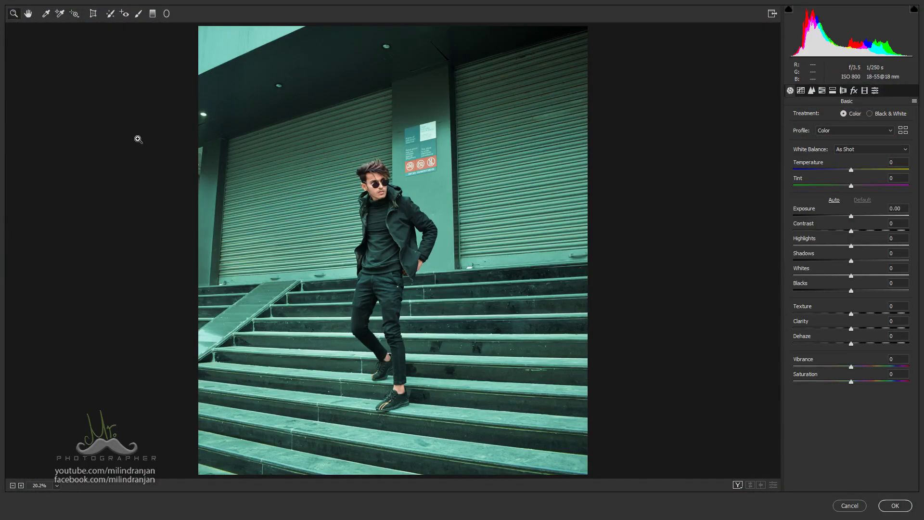
Step: Zoom in on the man's face and paint the lips with the Adjustment Brush
{"action": "left_click_drag", "start_coordinate": [139, 139], "coordinate": [569, 275]}
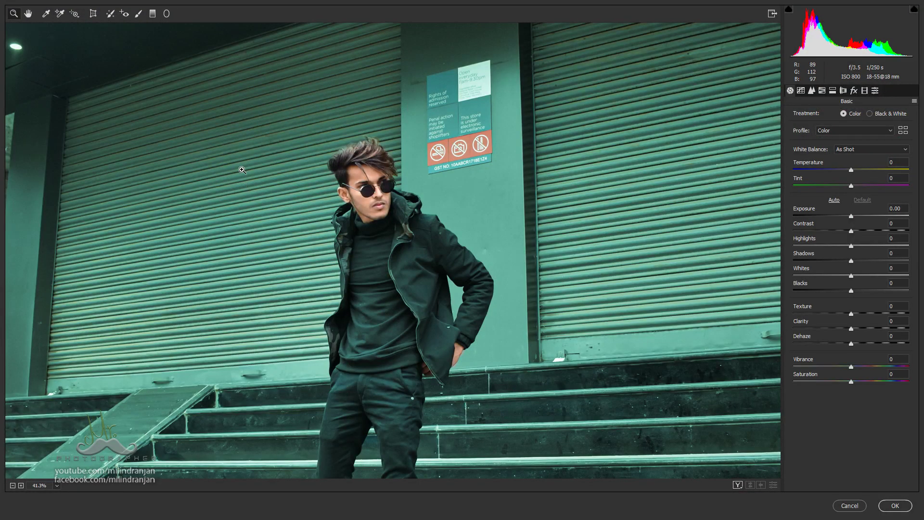
{"action": "left_click_drag", "start_coordinate": [200, 129], "coordinate": [482, 255]}
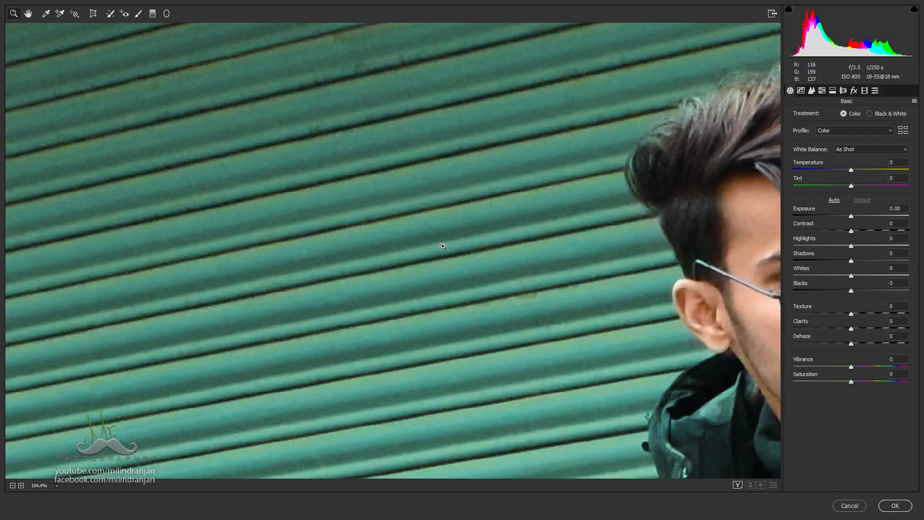
{"action": "left_click_drag", "start_coordinate": [629, 329], "coordinate": [21, 228]}
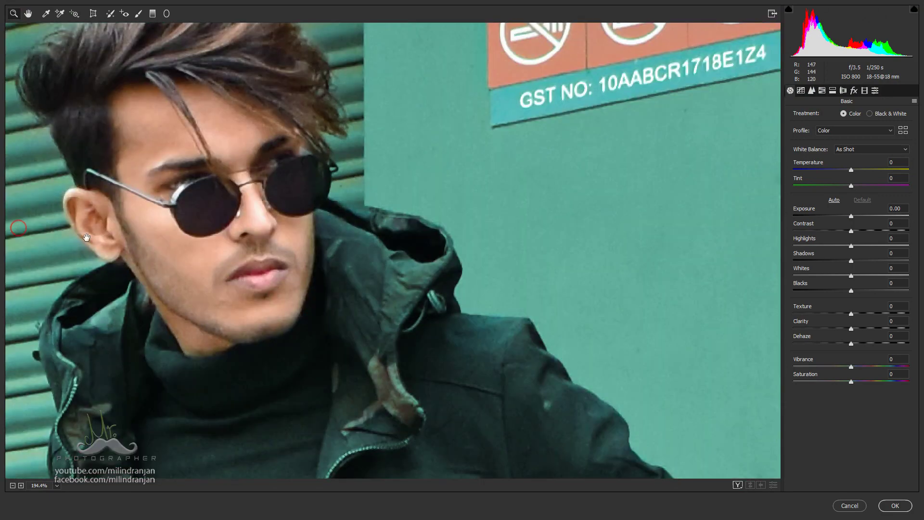
{"action": "left_click", "coordinate": [138, 13]}
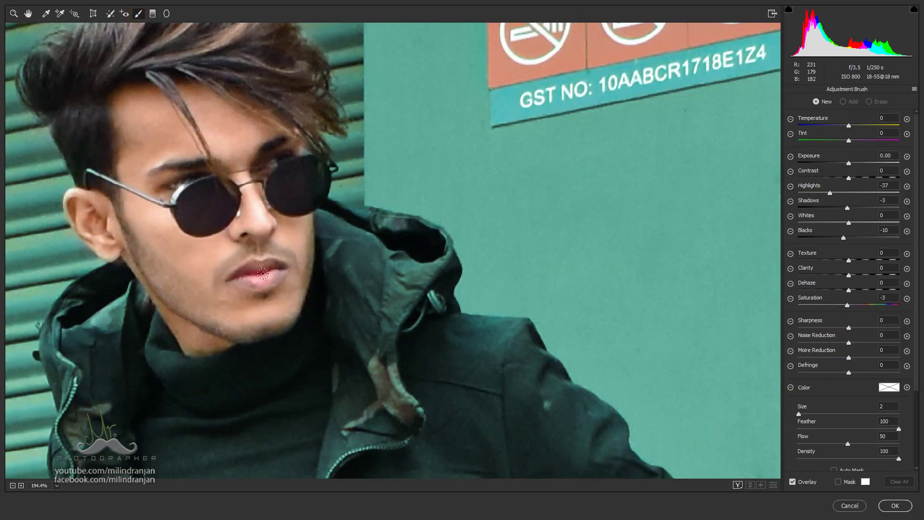
{"action": "left_click_drag", "start_coordinate": [263, 273], "coordinate": [236, 279]}
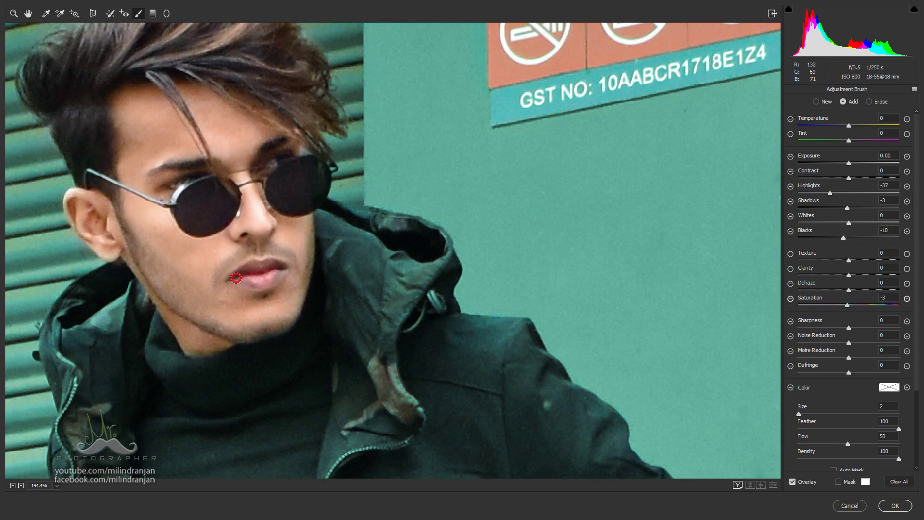
Step: Reset Blacks and Highlights, then give the lips Tint +23, Blacks -8, Saturation +5 and slight texture
{"action": "double_click", "coordinate": [843, 237]}
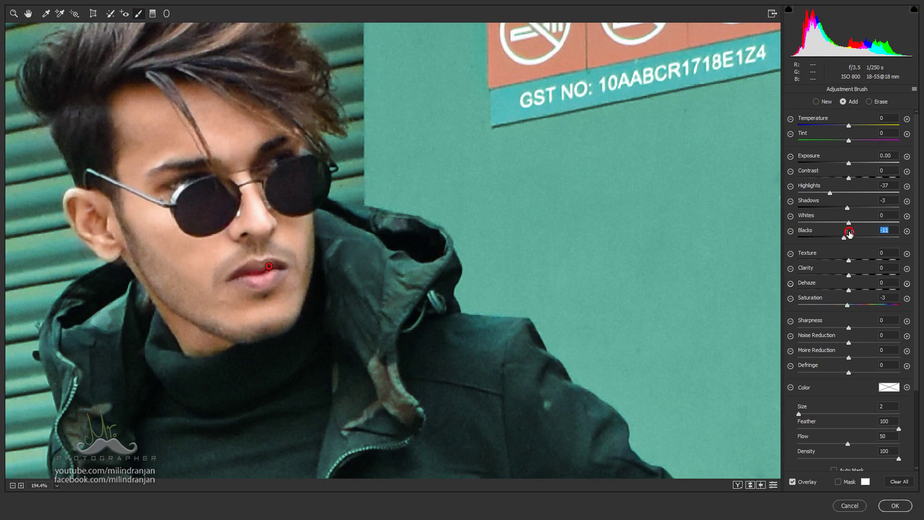
{"action": "double_click", "coordinate": [846, 192]}
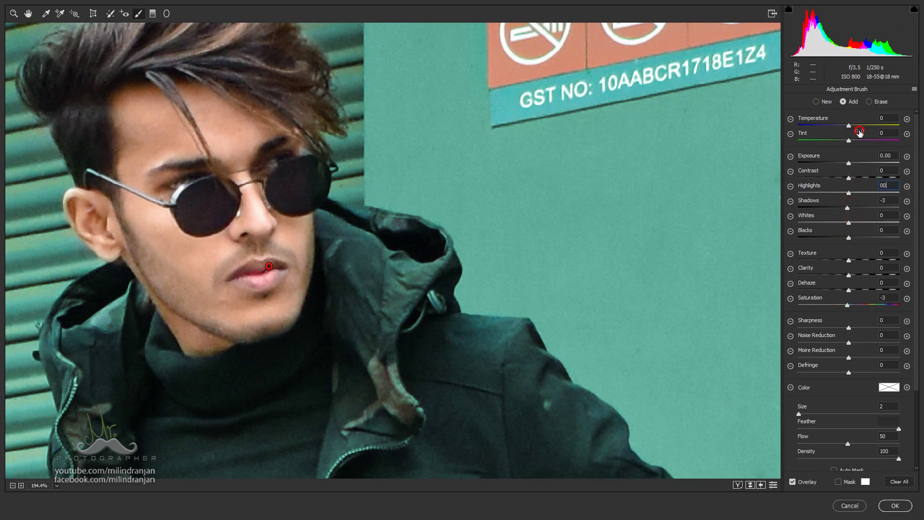
{"action": "left_click_drag", "start_coordinate": [855, 136], "coordinate": [860, 134]}
{"action": "left_click_drag", "start_coordinate": [857, 230], "coordinate": [854, 230]}
{"action": "left_click_drag", "start_coordinate": [852, 297], "coordinate": [854, 297]}
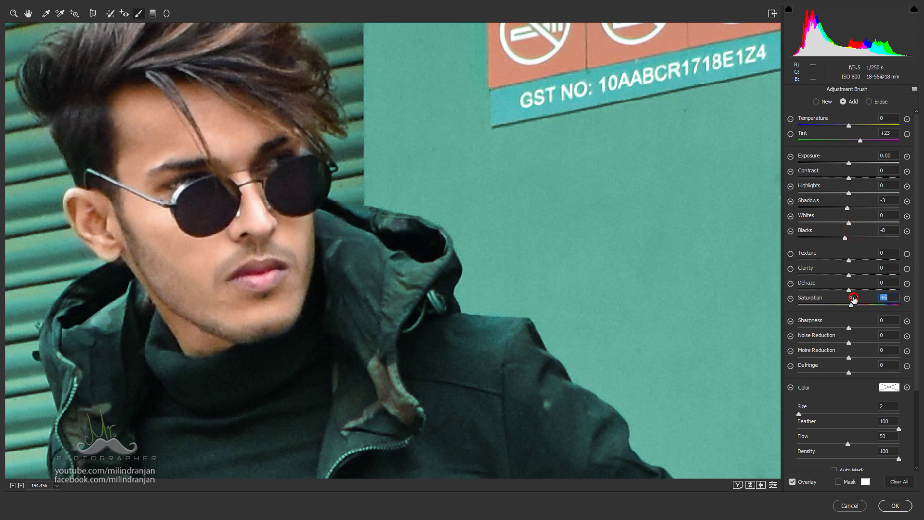
{"action": "left_click_drag", "start_coordinate": [850, 253], "coordinate": [853, 254]}
Step: Return to global settings, reframe the whole photo, and look through the HSL and Calibration panels
{"action": "left_click", "coordinate": [13, 13]}
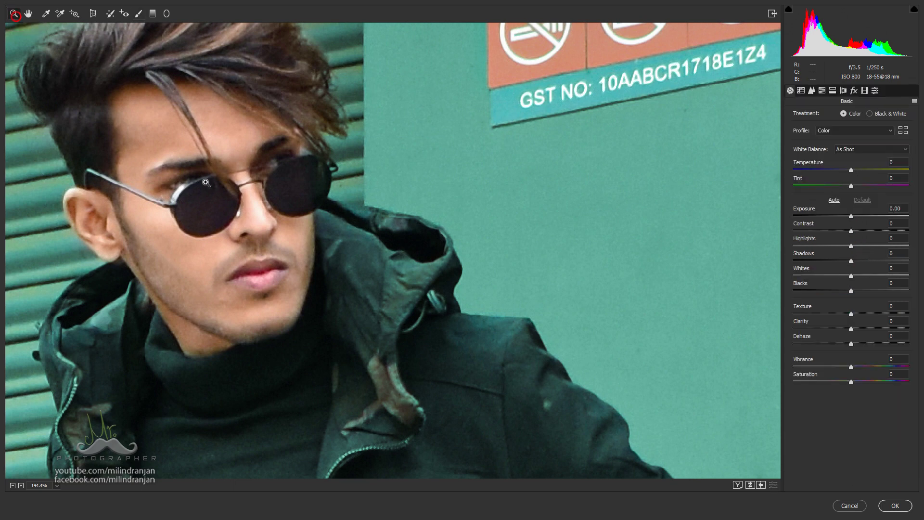
{"action": "right_click", "coordinate": [279, 135]}
{"action": "left_click", "coordinate": [296, 147]}
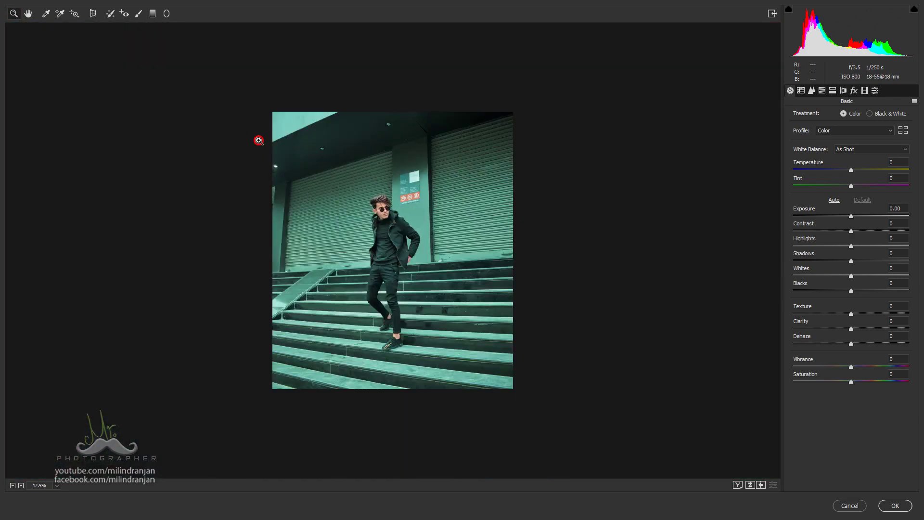
{"action": "left_click_drag", "start_coordinate": [258, 140], "coordinate": [581, 427]}
{"action": "left_click", "coordinate": [822, 90]}
{"action": "left_click", "coordinate": [829, 117]}
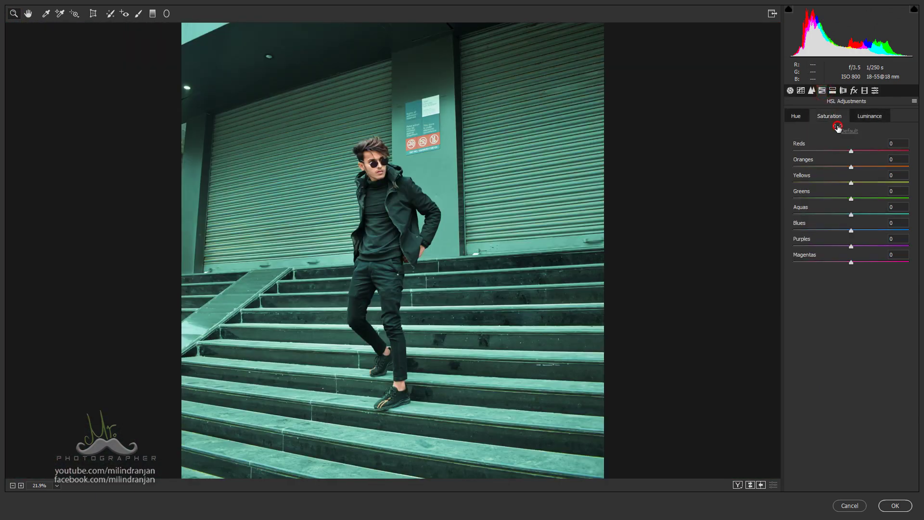
{"action": "left_click", "coordinate": [864, 91]}
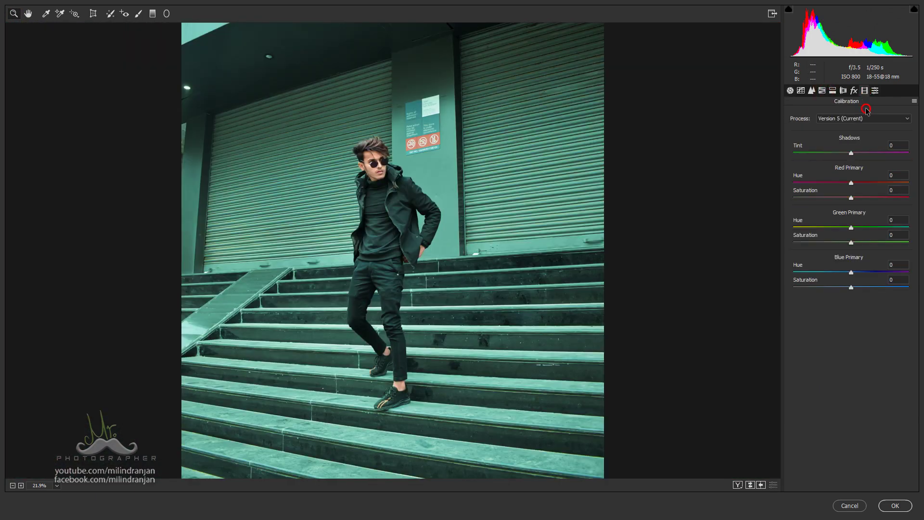
{"action": "left_click", "coordinate": [848, 271]}
Step: Set global Whites +8, Blacks -14 and Texture +23
{"action": "left_click", "coordinate": [789, 90]}
{"action": "left_click_drag", "start_coordinate": [851, 276], "coordinate": [855, 284]}
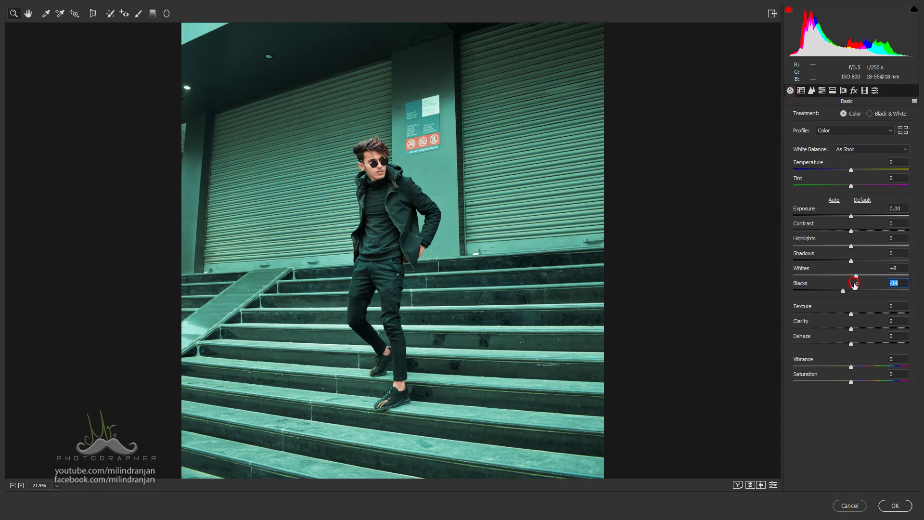
{"action": "left_click_drag", "start_coordinate": [852, 314], "coordinate": [864, 315]}
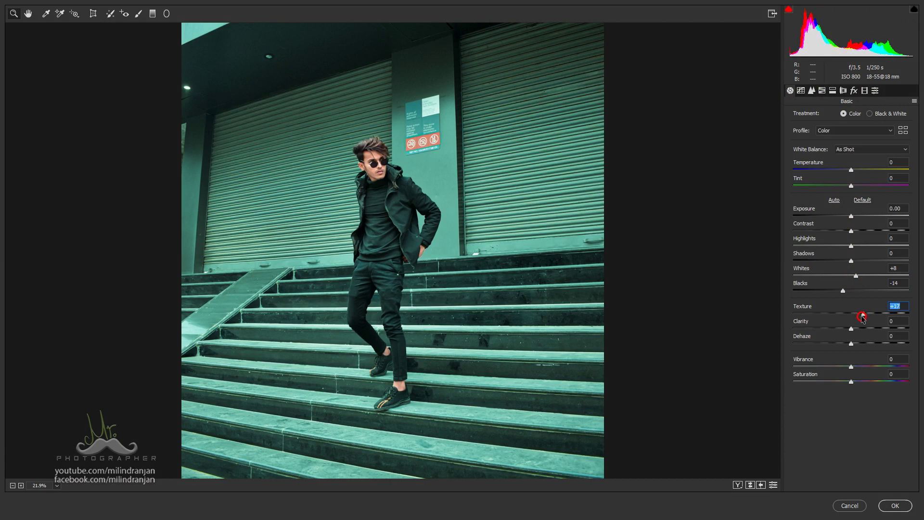
Step: Set Sharpening Amount to 31 and zoom the preview out to 6%
{"action": "left_click", "coordinate": [812, 90]}
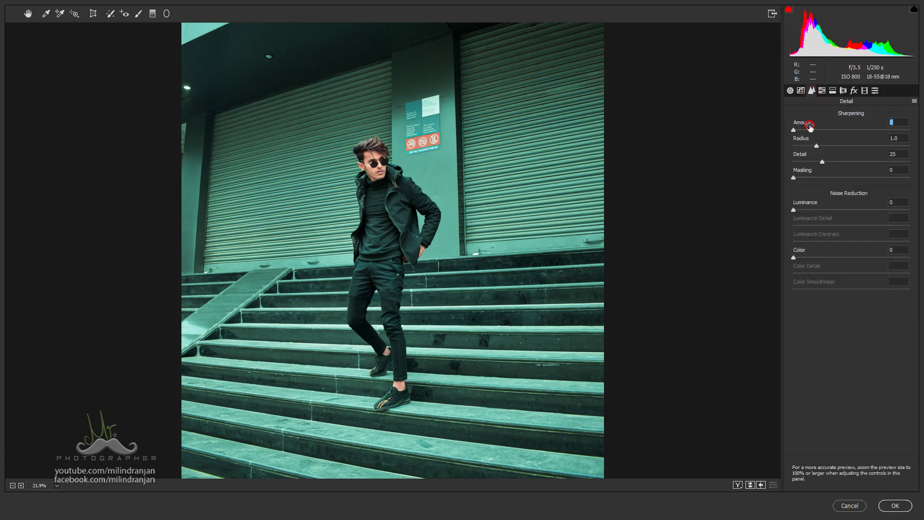
{"action": "left_click_drag", "start_coordinate": [810, 124], "coordinate": [824, 126]}
{"action": "right_click", "coordinate": [288, 173]}
{"action": "left_click", "coordinate": [340, 181]}
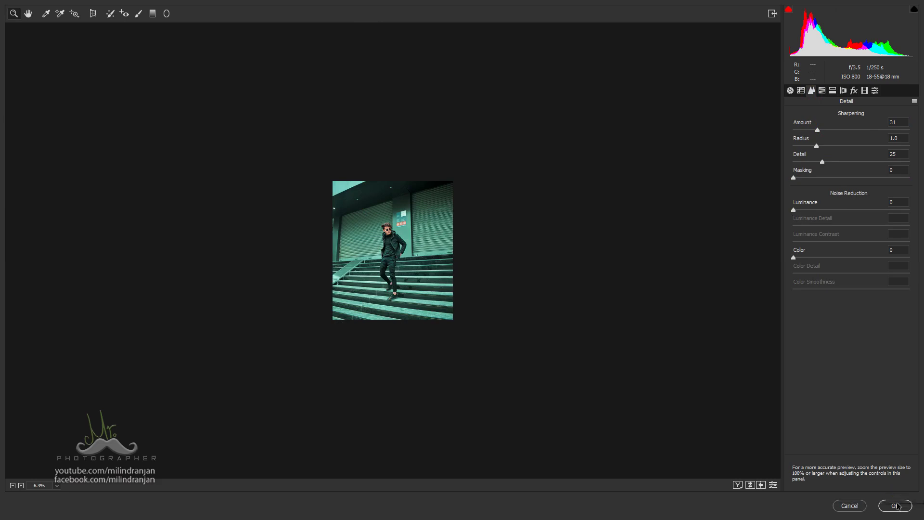
Step: Apply the Camera Raw filter to the layer and zoom out to show the whole image
{"action": "left_click", "coordinate": [893, 505]}
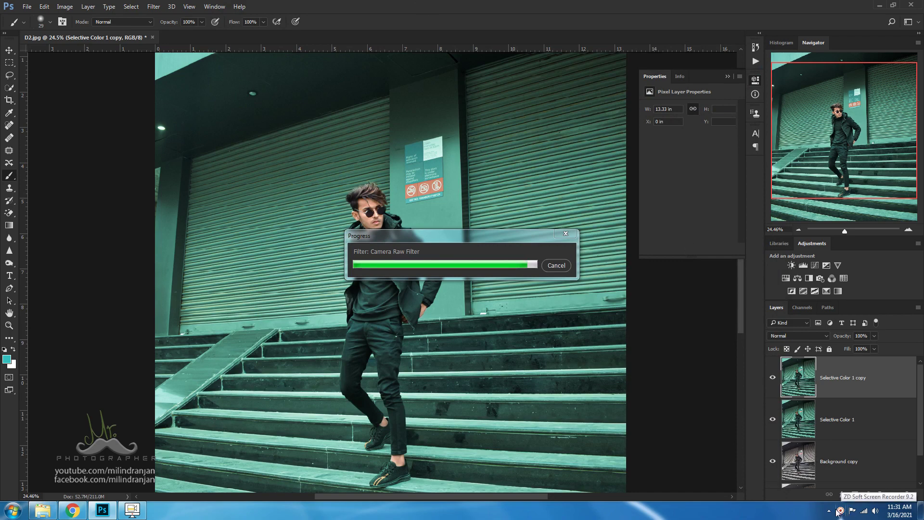
{"action": "key", "text": "ctrl+minus"}
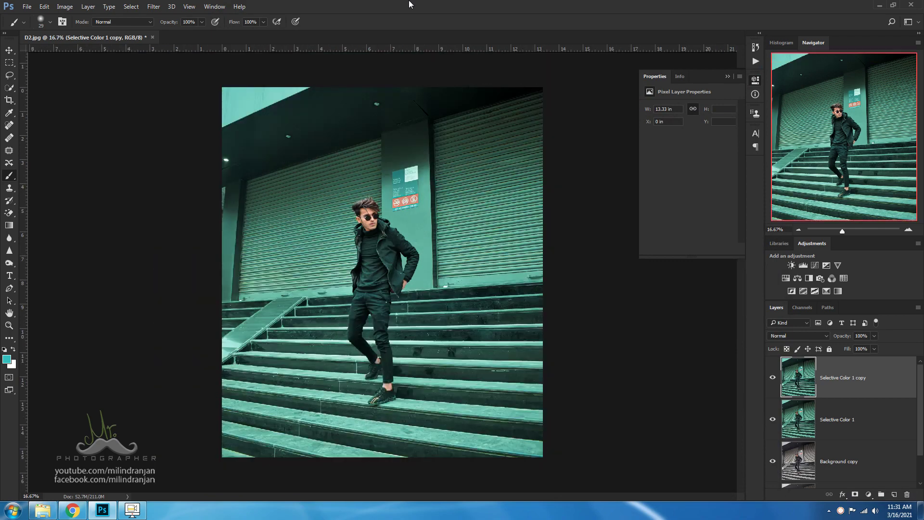
{"action": "scroll", "coordinate": [845, 428], "scroll_direction": "down", "scroll_amount": 1}
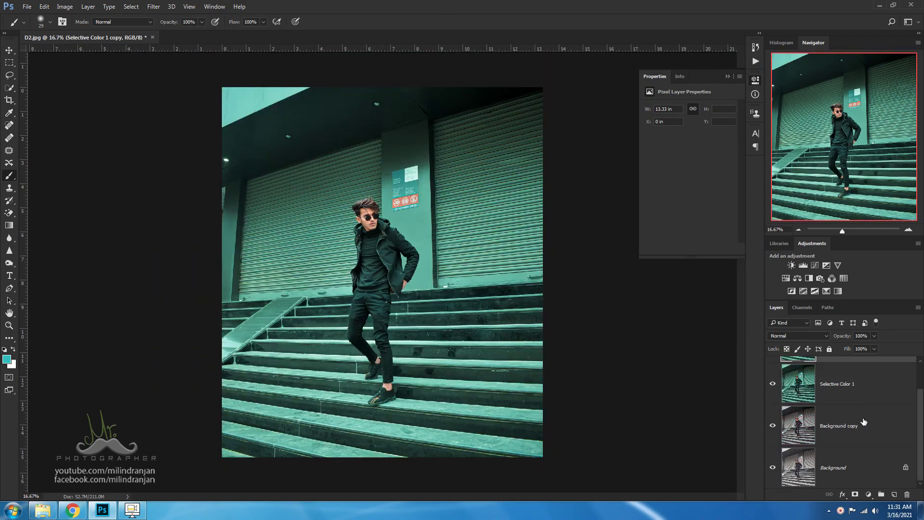
Step: Merge the graded layers into Selective Color 1 copy and toggle its visibility to compare with the original
{"action": "right_click", "coordinate": [862, 419]}
{"action": "left_click", "coordinate": [745, 349]}
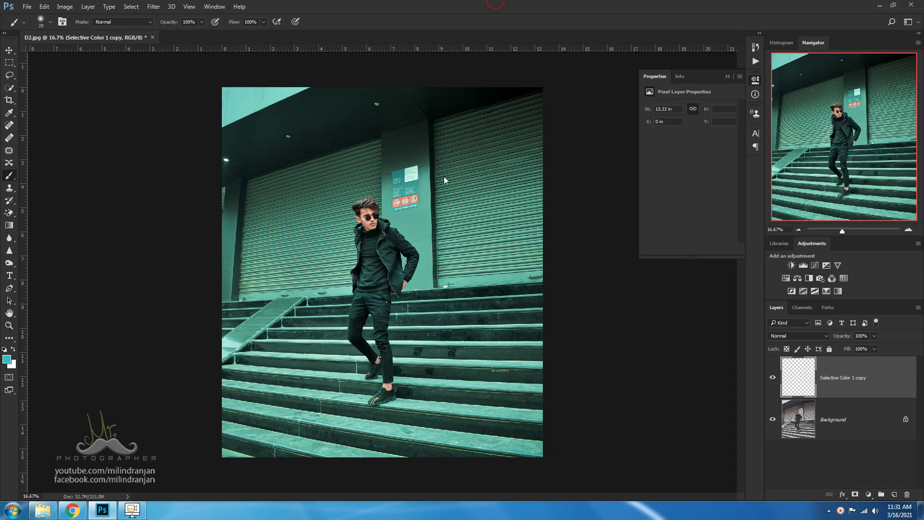
{"action": "scroll", "coordinate": [392, 288], "scroll_direction": "up", "scroll_amount": 1}
{"action": "scroll", "coordinate": [392, 289], "scroll_direction": "up", "scroll_amount": 1}
{"action": "left_click", "coordinate": [772, 382]}
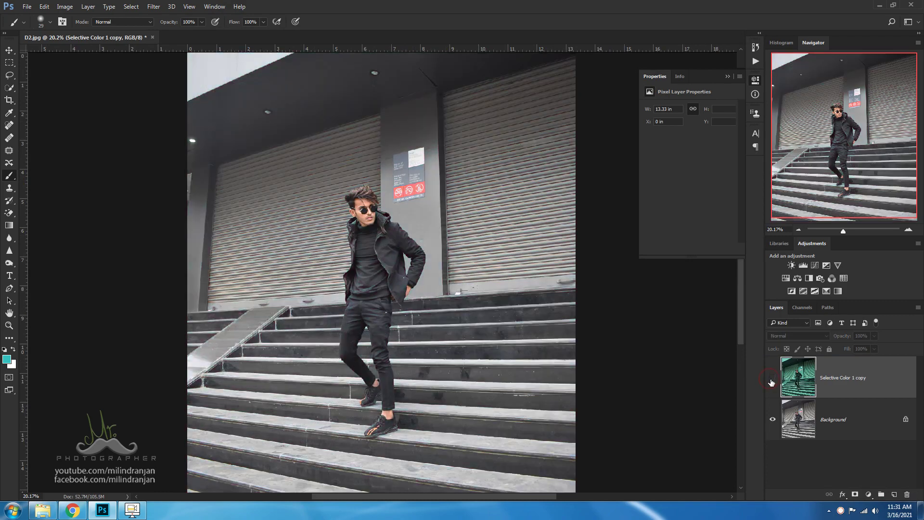
{"action": "left_click", "coordinate": [772, 382]}
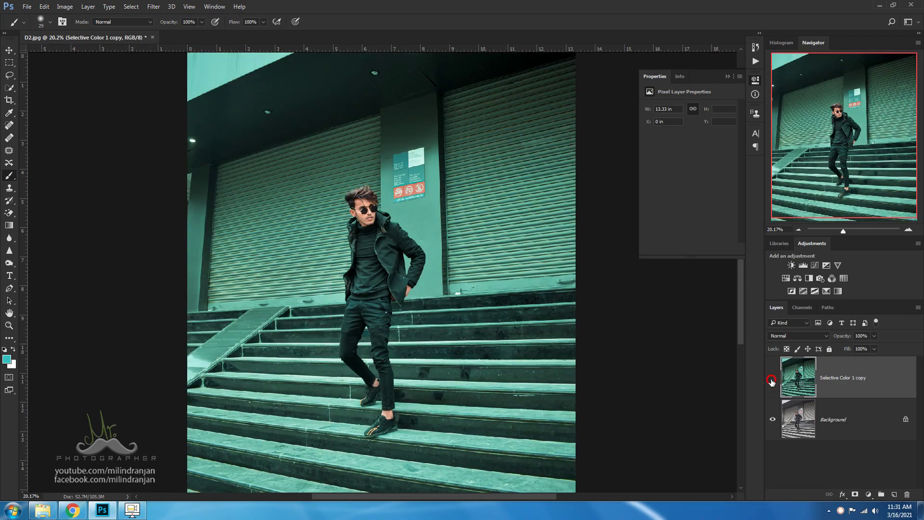
{"action": "left_click", "coordinate": [772, 381]}
Step: Duplicate the merged teal layer as Selective Color 1 copy 2
{"action": "right_click", "coordinate": [874, 387]}
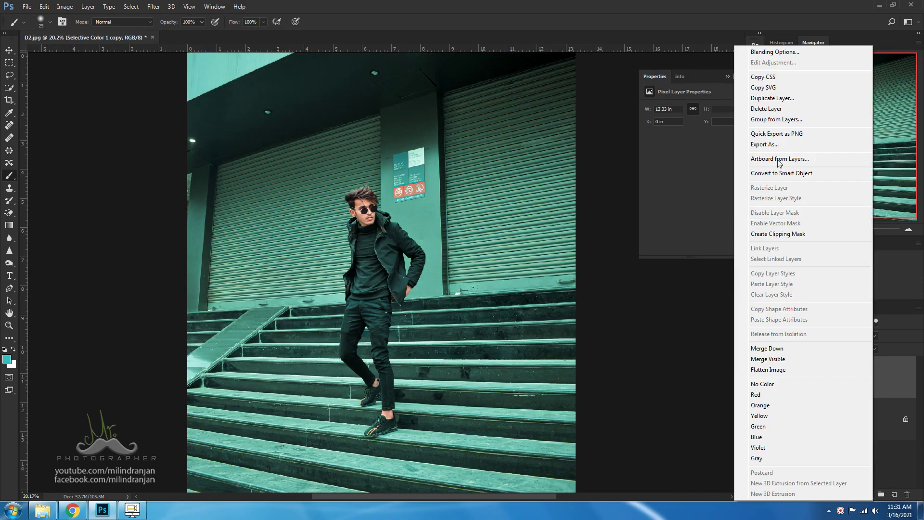
{"action": "left_click", "coordinate": [766, 98]}
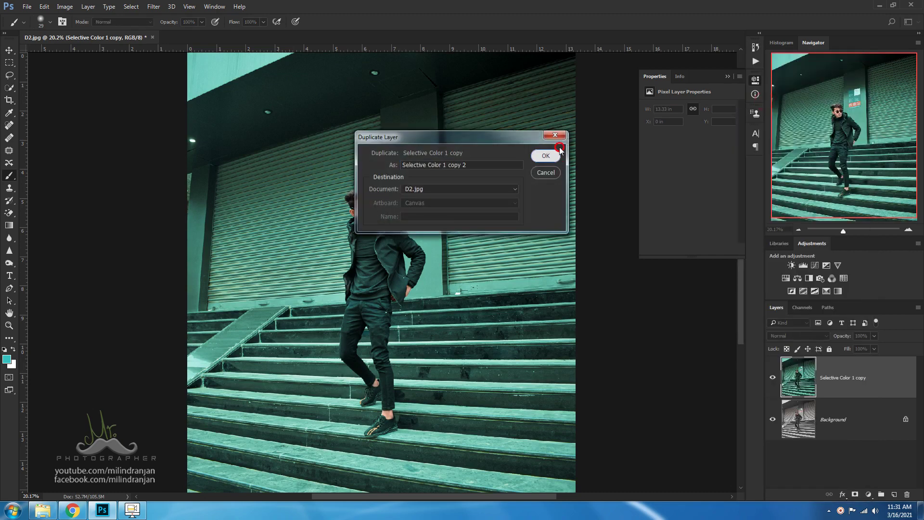
{"action": "left_click", "coordinate": [542, 154]}
Step: Add a Selective Color adjustment and shift the Blacks toward cyan with less yellow
{"action": "left_click", "coordinate": [868, 494]}
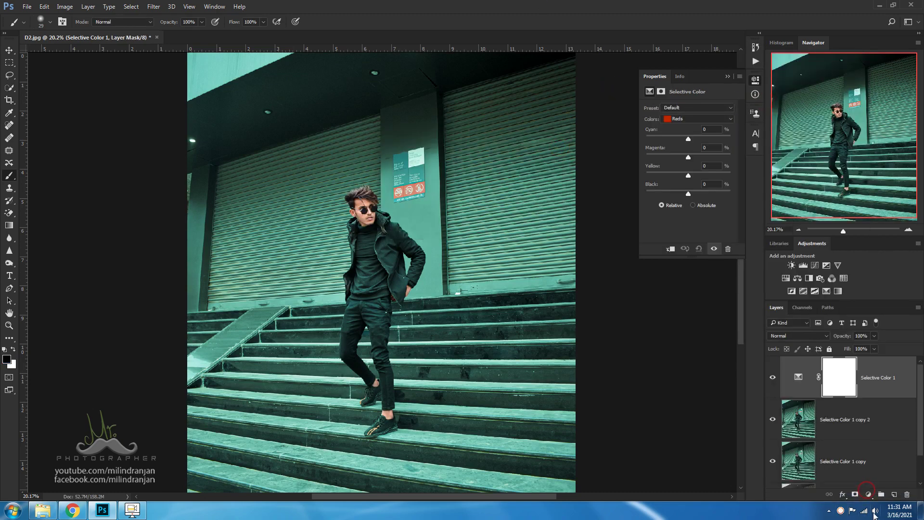
{"action": "left_click", "coordinate": [673, 118]}
{"action": "left_click", "coordinate": [679, 190]}
{"action": "mouse_move", "coordinate": [688, 138]}
{"action": "left_mouse_down"}
{"action": "mouse_move", "coordinate": [700, 139]}
{"action": "mouse_move", "coordinate": [685, 139]}
{"action": "left_mouse_up"}
{"action": "mouse_move", "coordinate": [692, 176]}
{"action": "left_mouse_down"}
{"action": "mouse_move", "coordinate": [684, 177]}
{"action": "mouse_move", "coordinate": [692, 156]}
{"action": "left_mouse_up"}
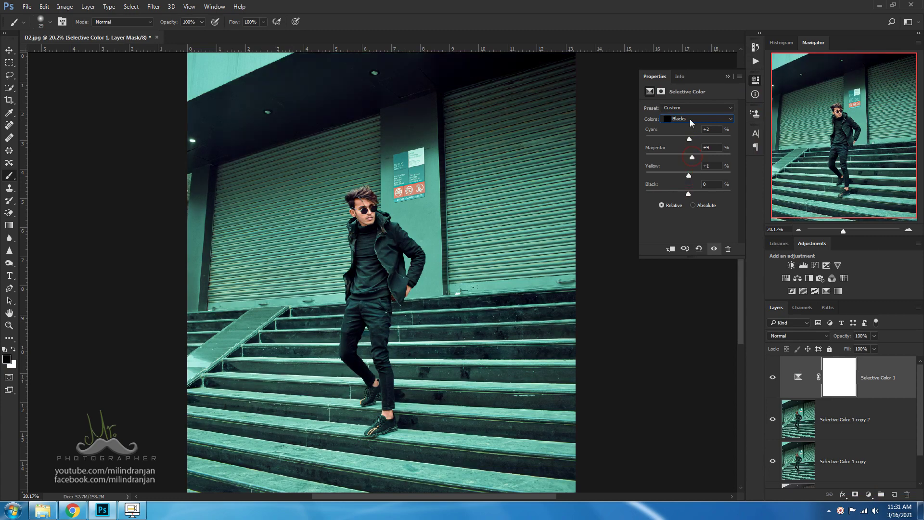
Step: Set the Cyans range to Cyan +42 and Magenta -23
{"action": "left_click", "coordinate": [689, 120]}
{"action": "left_click", "coordinate": [678, 149]}
{"action": "left_click_drag", "start_coordinate": [686, 156], "coordinate": [686, 159]}
{"action": "left_click_drag", "start_coordinate": [688, 139], "coordinate": [714, 144]}
Step: Select Selective Color 1 copy 2 and duplicate it as Selective Color 1 copy 3
{"action": "scroll", "coordinate": [806, 384], "scroll_direction": "down", "scroll_amount": 1}
{"action": "left_click", "coordinate": [868, 395]}
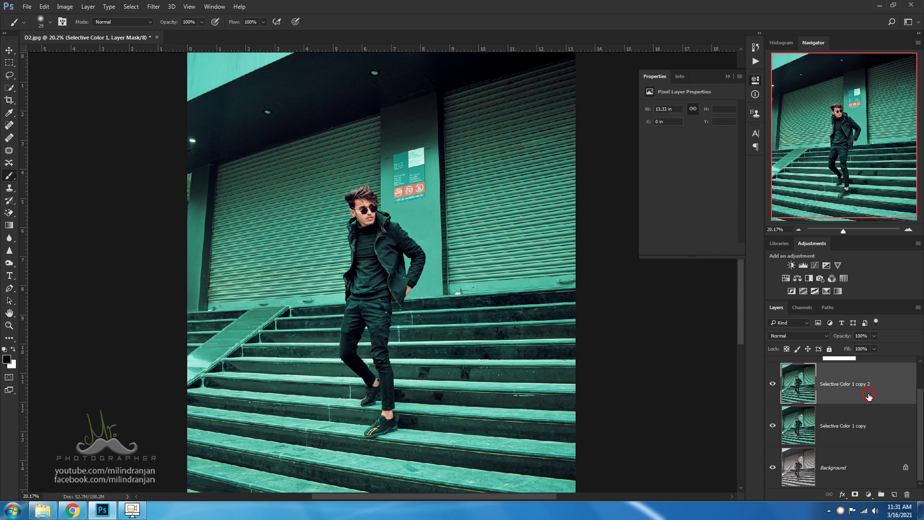
{"action": "right_click", "coordinate": [868, 395]}
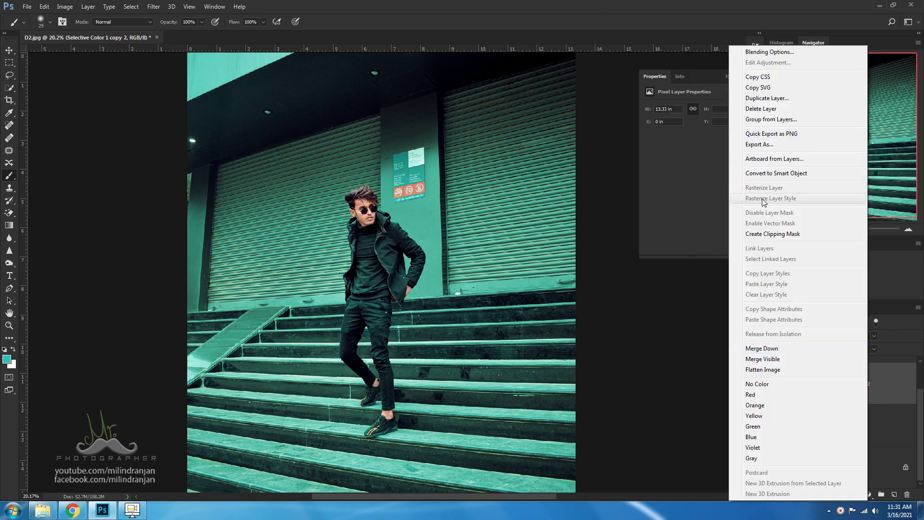
{"action": "left_click", "coordinate": [767, 98]}
{"action": "left_click", "coordinate": [545, 156]}
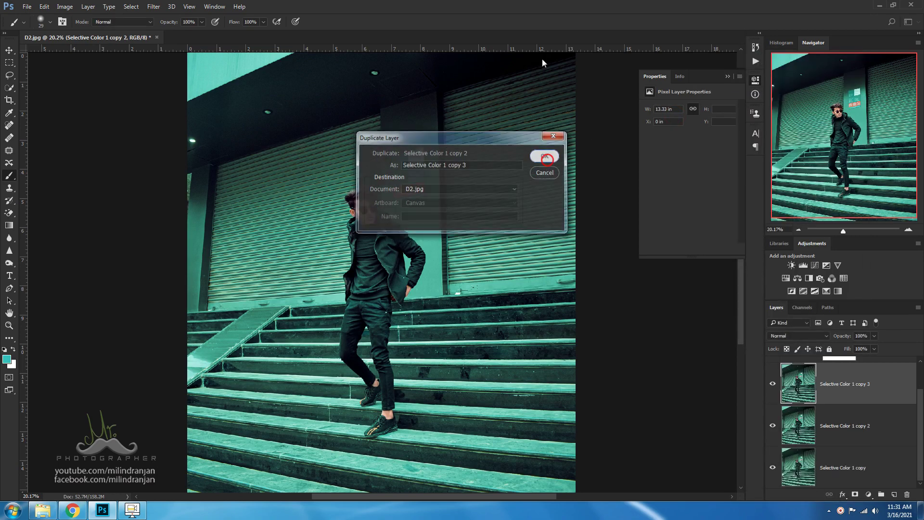
{"action": "key", "text": "u"}
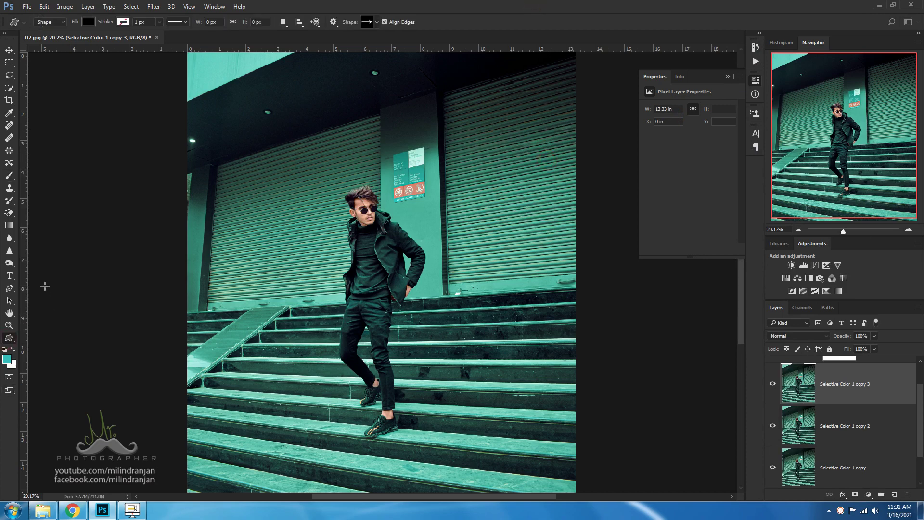
Step: Switch to the Mixer Brush Tool (Wet 58%, Load 54%, Mix 33%) and zoom in on the face
{"action": "right_click", "coordinate": [13, 343]}
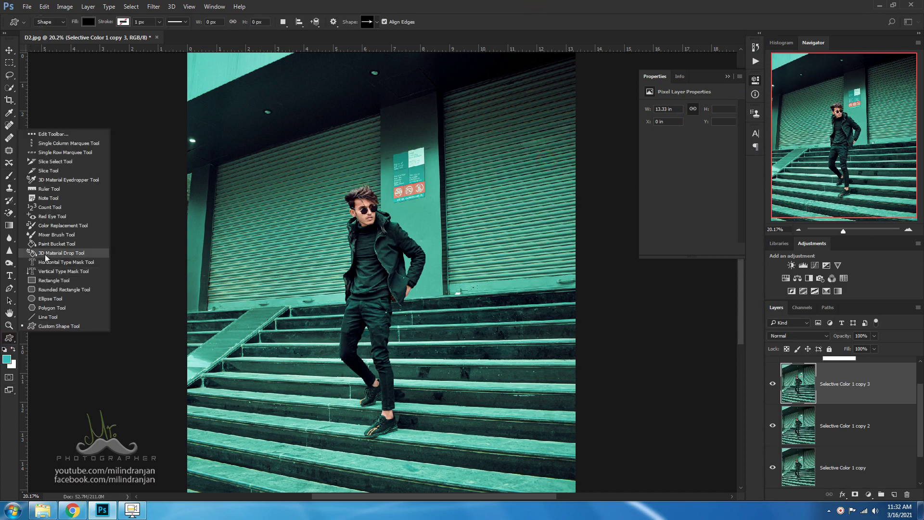
{"action": "left_click", "coordinate": [47, 236]}
{"action": "scroll", "coordinate": [316, 194], "scroll_direction": "up", "scroll_amount": 2}
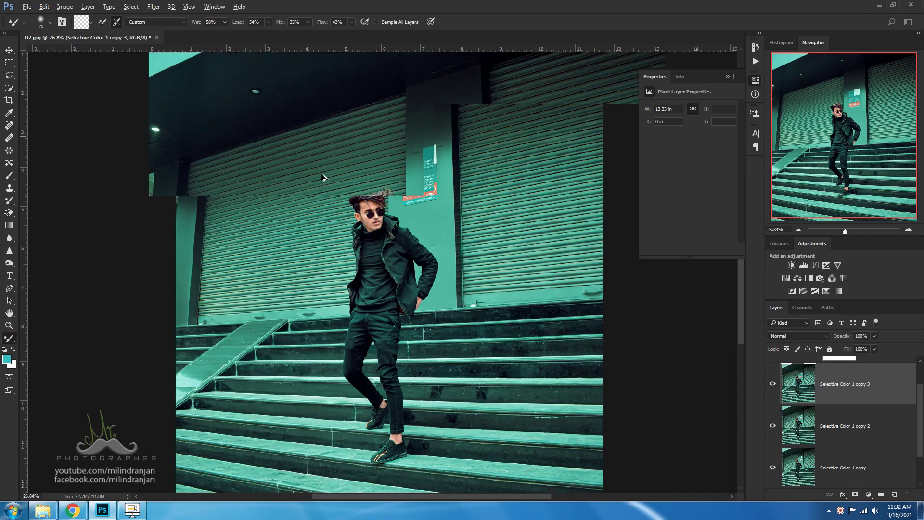
{"action": "scroll", "coordinate": [322, 174], "scroll_direction": "up", "scroll_amount": 2}
{"action": "scroll", "coordinate": [337, 193], "scroll_direction": "up", "scroll_amount": 3}
{"action": "scroll", "coordinate": [388, 237], "scroll_direction": "up", "scroll_amount": 3}
{"action": "scroll", "coordinate": [389, 237], "scroll_direction": "up", "scroll_amount": 1}
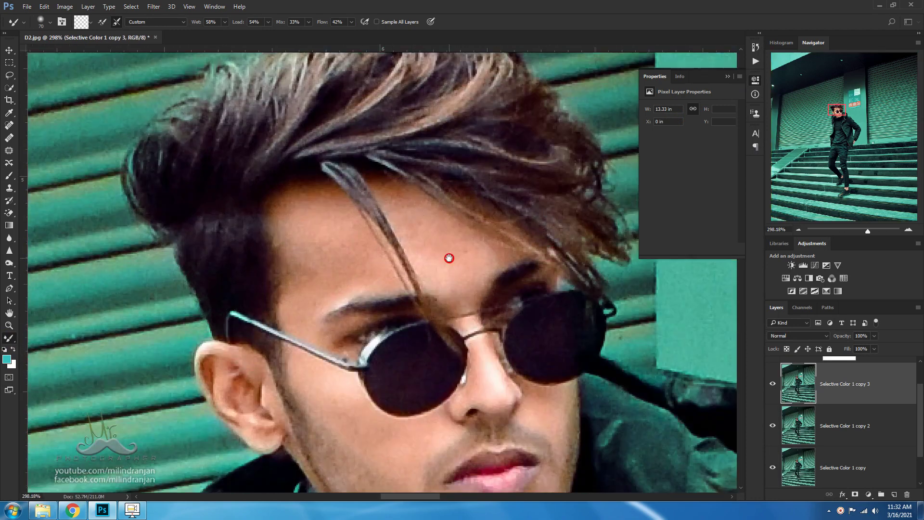
{"action": "scroll", "coordinate": [447, 258], "scroll_direction": "up", "scroll_amount": 1}
{"action": "right_click", "coordinate": [452, 229]}
{"action": "key", "text": "Return"}
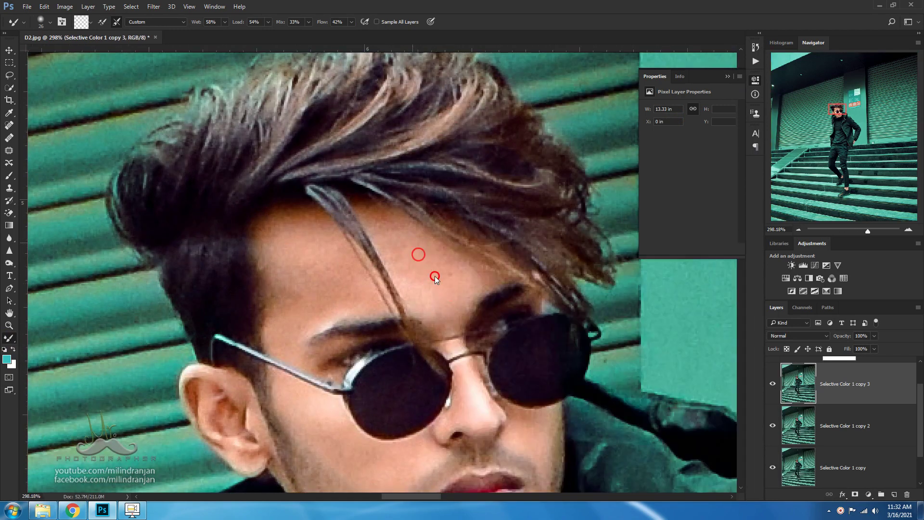
Step: Smooth the forehead and the skin between the eyebrows, enlarging the brush to 48 px
{"action": "left_click_drag", "start_coordinate": [370, 217], "coordinate": [499, 285]}
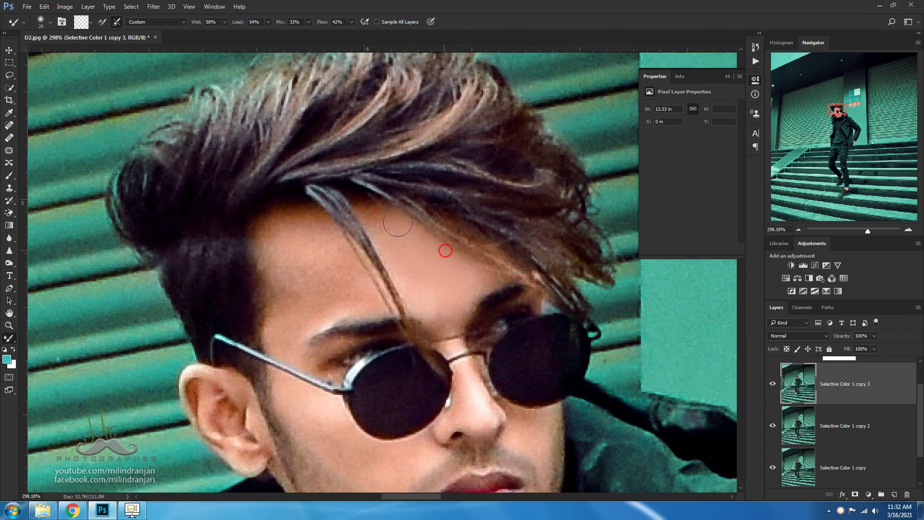
{"action": "left_click_drag", "start_coordinate": [499, 285], "coordinate": [450, 316]}
{"action": "left_click", "coordinate": [374, 301]}
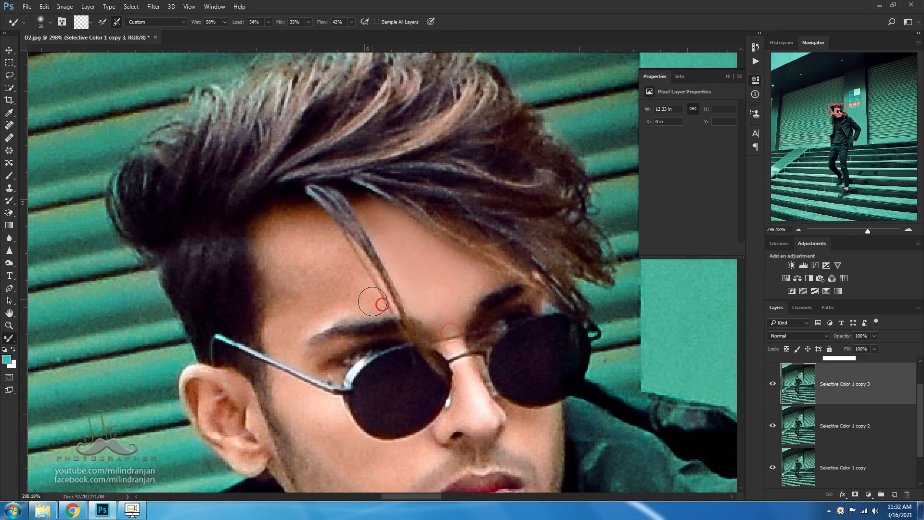
{"action": "left_click_drag", "start_coordinate": [374, 305], "coordinate": [314, 230]}
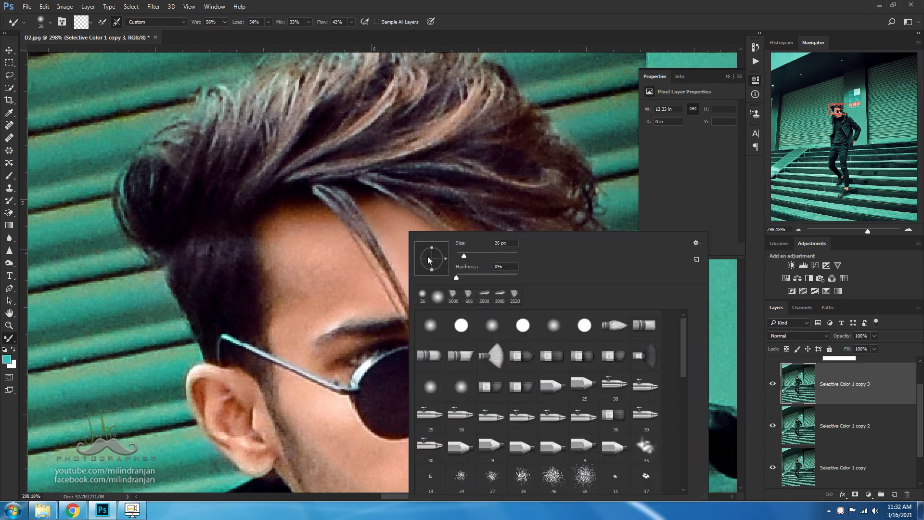
{"action": "left_click_drag", "start_coordinate": [430, 260], "coordinate": [469, 260]}
{"action": "left_click", "coordinate": [327, 267]}
{"action": "left_click", "coordinate": [332, 289]}
{"action": "mouse_move", "coordinate": [335, 288]}
{"action": "left_mouse_down"}
{"action": "mouse_move", "coordinate": [306, 248]}
{"action": "mouse_move", "coordinate": [301, 295]}
{"action": "mouse_move", "coordinate": [306, 252]}
{"action": "left_mouse_up"}
{"action": "left_click", "coordinate": [367, 273]}
{"action": "left_click", "coordinate": [332, 259]}
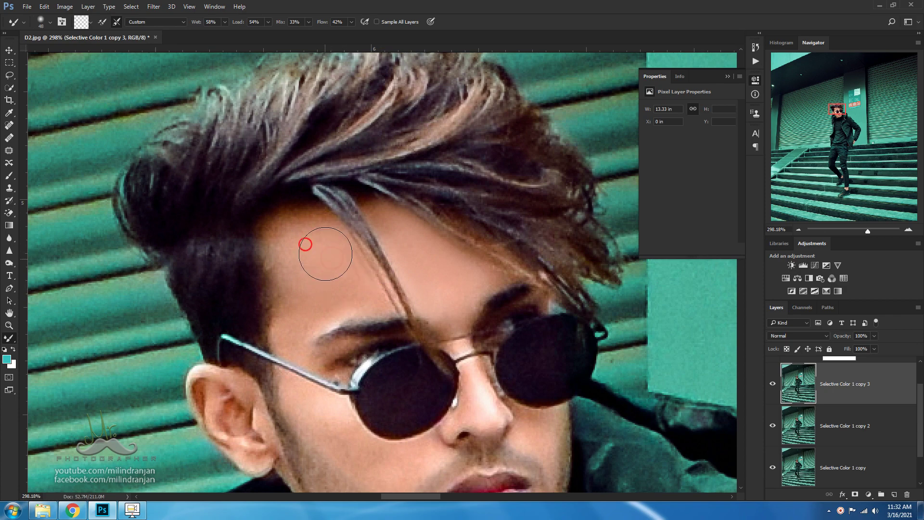
Step: Dab the lower forehead near the eyebrow to even out the skin
{"action": "scroll", "coordinate": [293, 254], "scroll_direction": "down", "scroll_amount": 2}
{"action": "left_click", "coordinate": [291, 288]}
{"action": "left_click", "coordinate": [319, 274]}
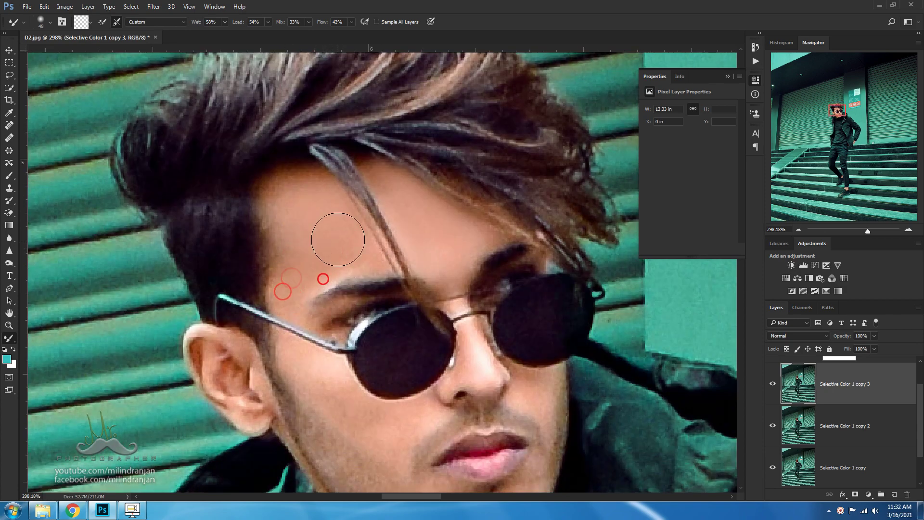
{"action": "left_click", "coordinate": [354, 254]}
{"action": "left_click", "coordinate": [430, 253]}
{"action": "scroll", "coordinate": [386, 207], "scroll_direction": "up", "scroll_amount": 1}
{"action": "left_click", "coordinate": [386, 207]}
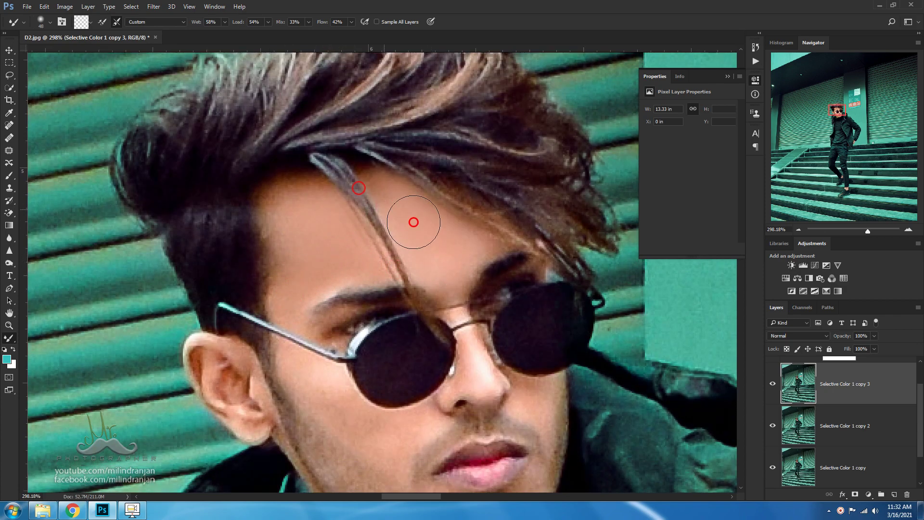
{"action": "scroll", "coordinate": [362, 207], "scroll_direction": "down", "scroll_amount": 5}
{"action": "scroll", "coordinate": [332, 247], "scroll_direction": "up", "scroll_amount": 5}
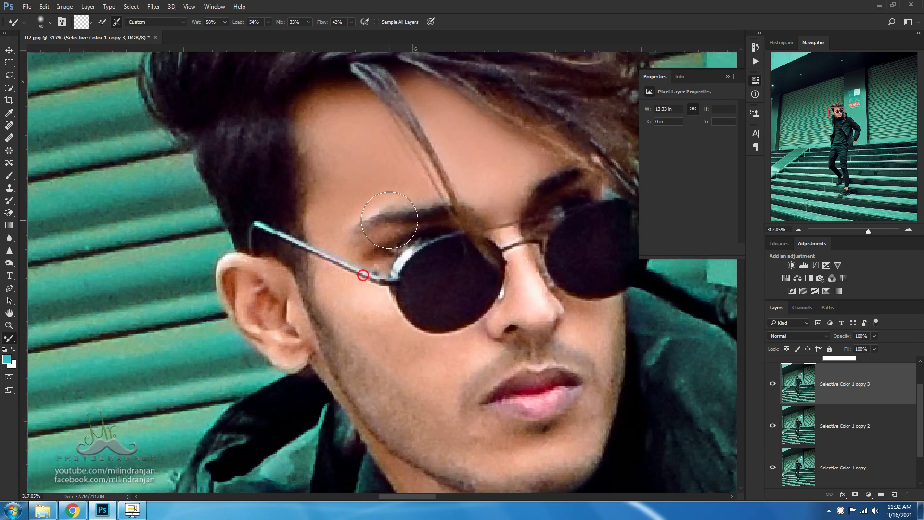
Step: Shrink the brush to 25 px and smooth the cheek beside the glasses
{"action": "right_click", "coordinate": [422, 227]}
{"action": "left_click", "coordinate": [338, 217]}
{"action": "scroll", "coordinate": [366, 203], "scroll_direction": "down", "scroll_amount": 3}
{"action": "left_click", "coordinate": [315, 165]}
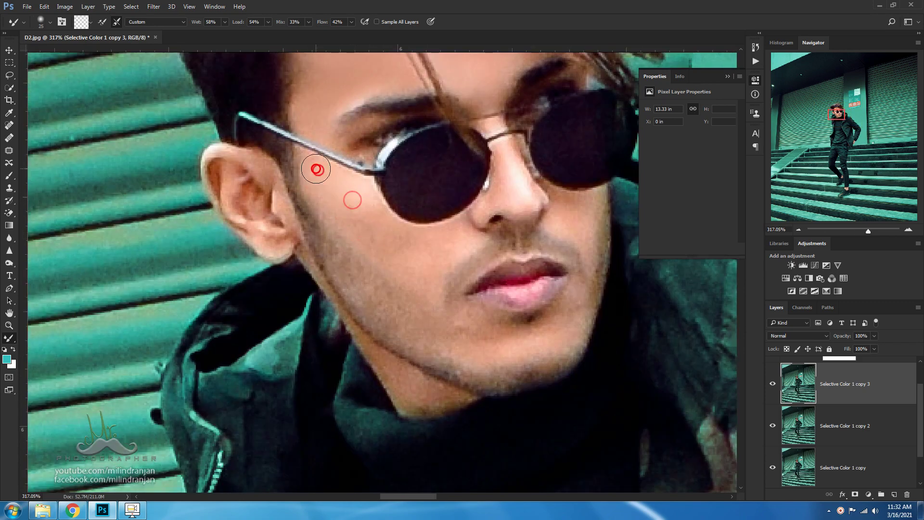
{"action": "left_click", "coordinate": [324, 202]}
{"action": "left_click", "coordinate": [377, 233]}
{"action": "left_click", "coordinate": [363, 203]}
{"action": "scroll", "coordinate": [366, 212], "scroll_direction": "down", "scroll_amount": 2}
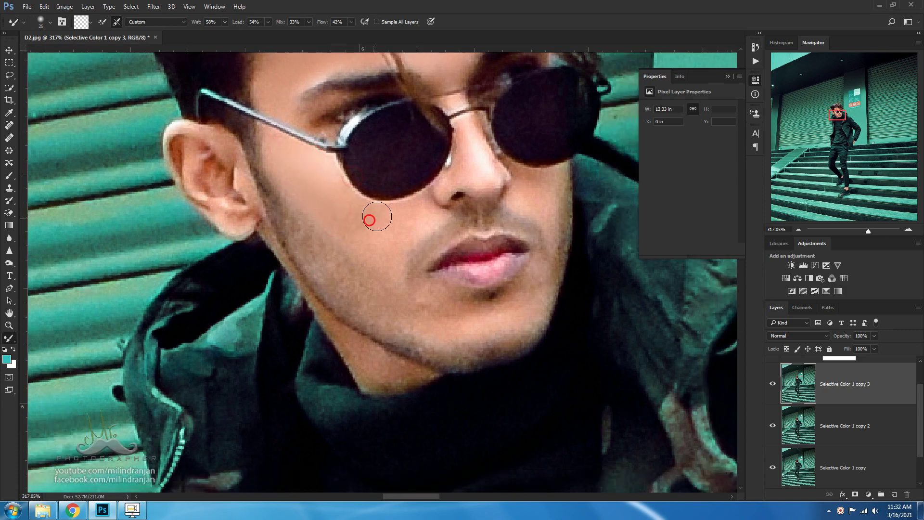
Step: Enlarge the brush to 40 px and blend the cheek and lower jaw skin below the glasses
{"action": "right_click", "coordinate": [380, 212]}
{"action": "left_click_drag", "start_coordinate": [436, 242], "coordinate": [447, 242]}
{"action": "left_click", "coordinate": [339, 195]}
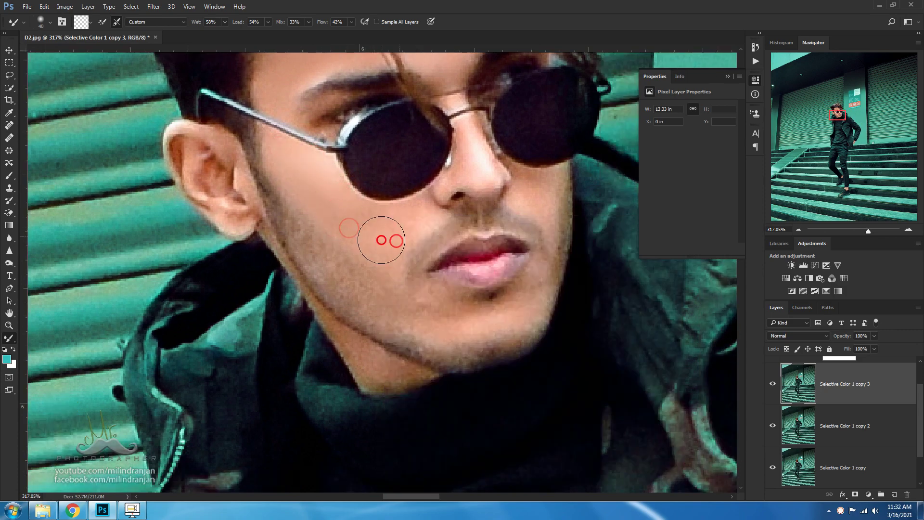
{"action": "left_click", "coordinate": [321, 205]}
{"action": "left_click", "coordinate": [381, 231]}
{"action": "left_click", "coordinate": [361, 253]}
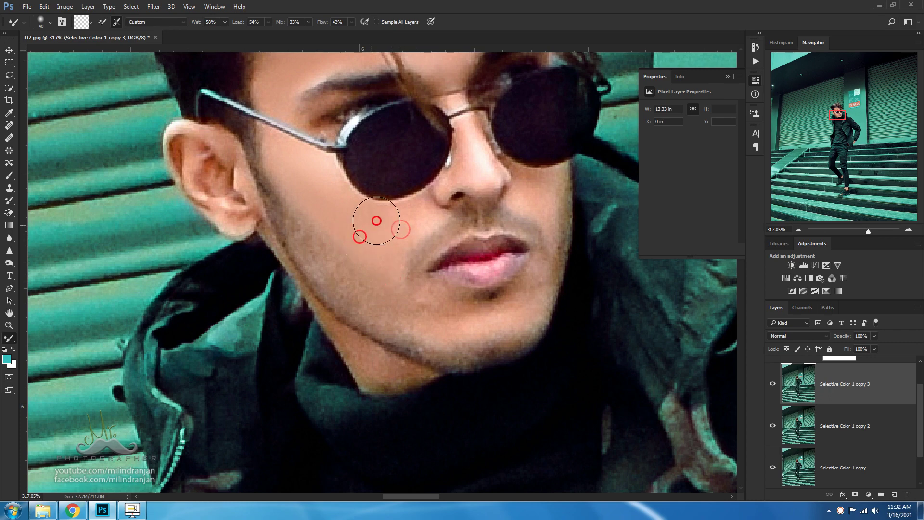
{"action": "left_click_drag", "start_coordinate": [382, 220], "coordinate": [370, 205]}
{"action": "left_click", "coordinate": [310, 244]}
{"action": "left_click", "coordinate": [409, 305]}
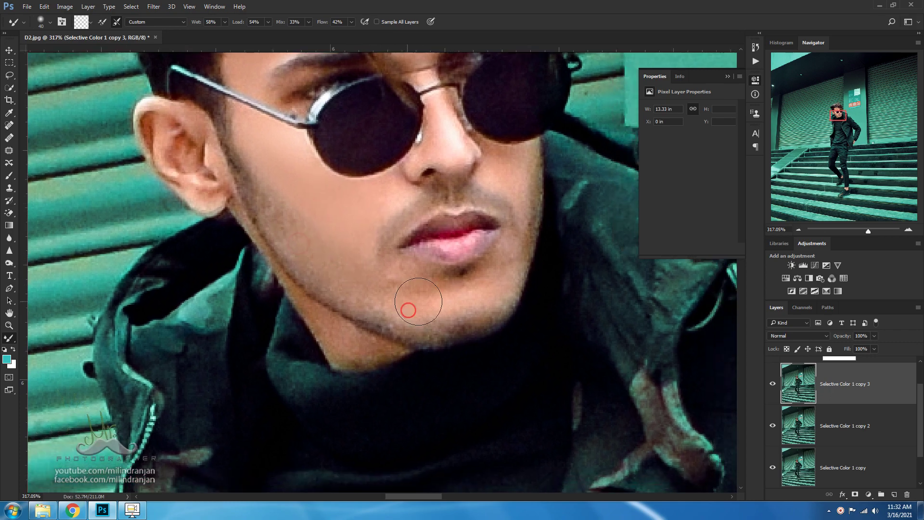
{"action": "left_click", "coordinate": [380, 275]}
{"action": "left_click", "coordinate": [357, 253]}
{"action": "left_click", "coordinate": [383, 227]}
{"action": "left_click", "coordinate": [399, 217]}
Step: Blend the skin on the bridge of the nose
{"action": "left_click_drag", "start_coordinate": [398, 218], "coordinate": [399, 263]}
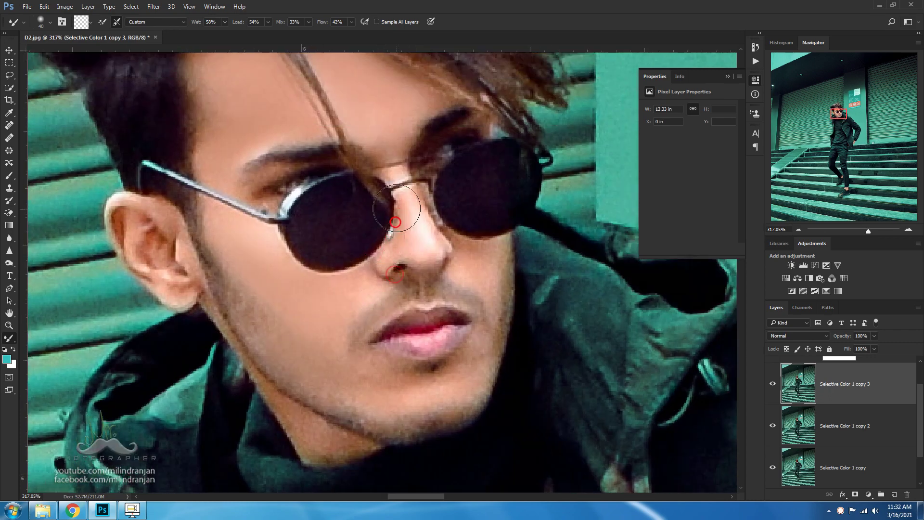
{"action": "mouse_move", "coordinate": [385, 144]}
{"action": "left_mouse_down"}
{"action": "mouse_move", "coordinate": [385, 202]}
{"action": "mouse_move", "coordinate": [373, 176]}
{"action": "left_mouse_up"}
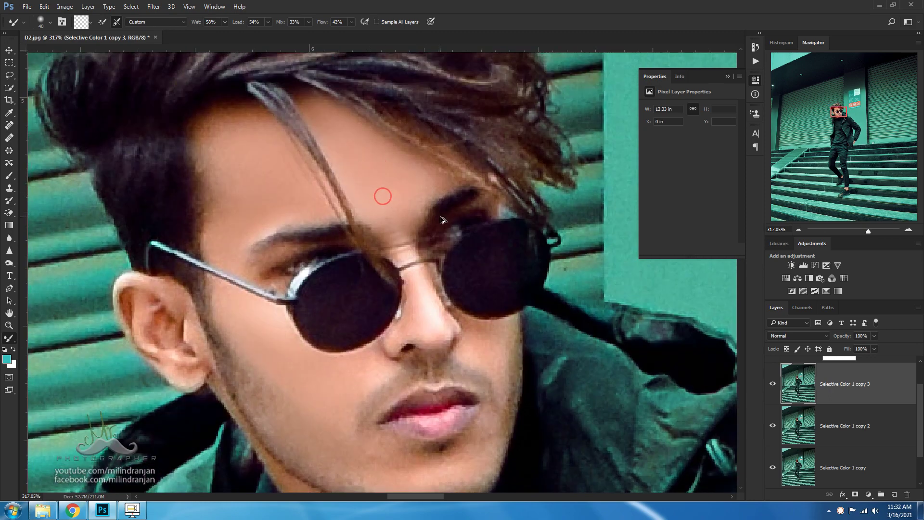
{"action": "right_click", "coordinate": [463, 242]}
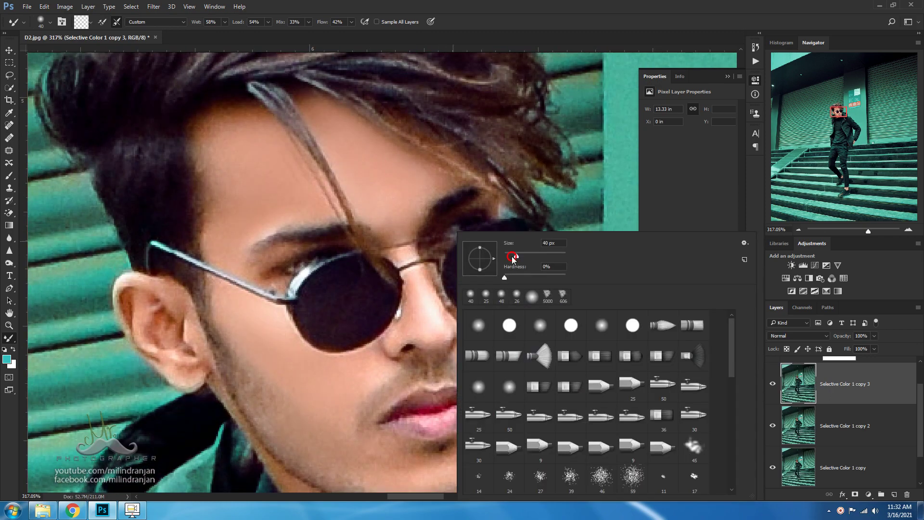
{"action": "left_click", "coordinate": [381, 221]}
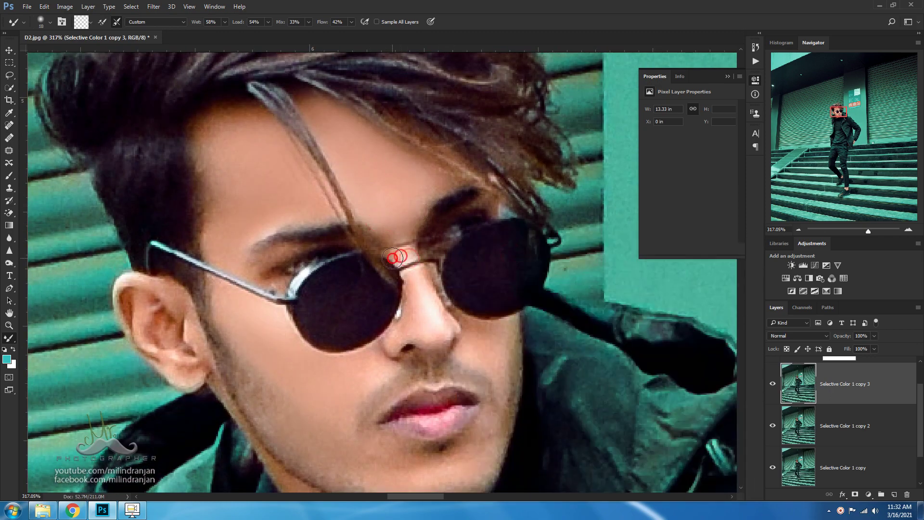
{"action": "mouse_move", "coordinate": [442, 308]}
{"action": "left_mouse_down"}
{"action": "mouse_move", "coordinate": [435, 285]}
{"action": "mouse_move", "coordinate": [460, 306]}
{"action": "mouse_move", "coordinate": [482, 354]}
{"action": "left_mouse_up"}
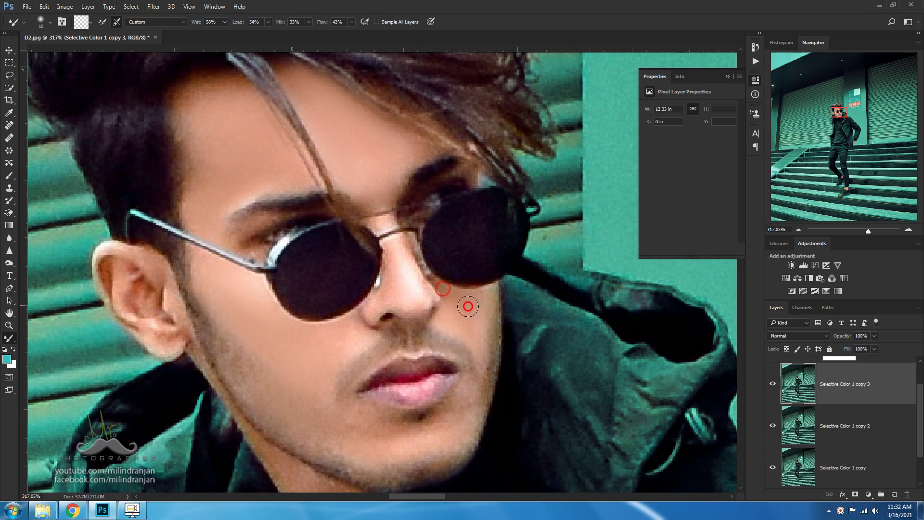
Step: Blend the skin along the jawline near the chin and neck
{"action": "left_click_drag", "start_coordinate": [480, 355], "coordinate": [438, 288]}
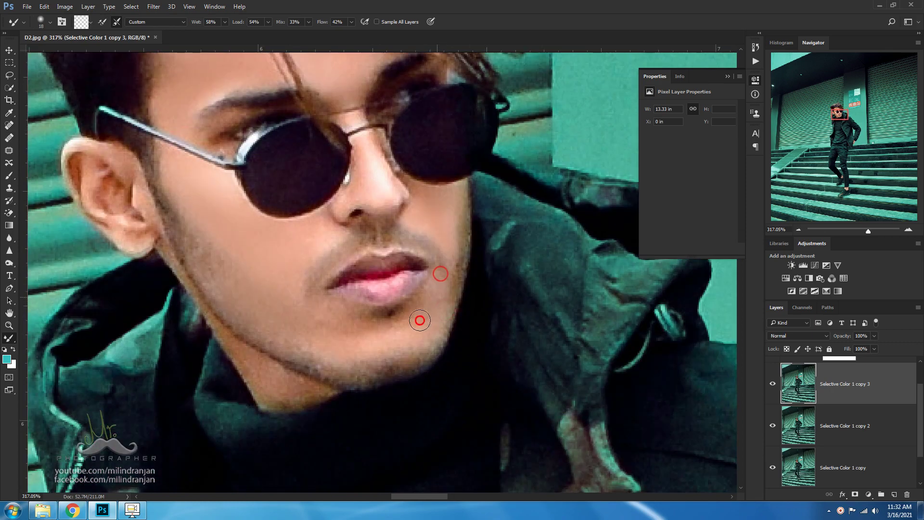
{"action": "left_click_drag", "start_coordinate": [392, 330], "coordinate": [388, 311]}
{"action": "right_click", "coordinate": [363, 306]}
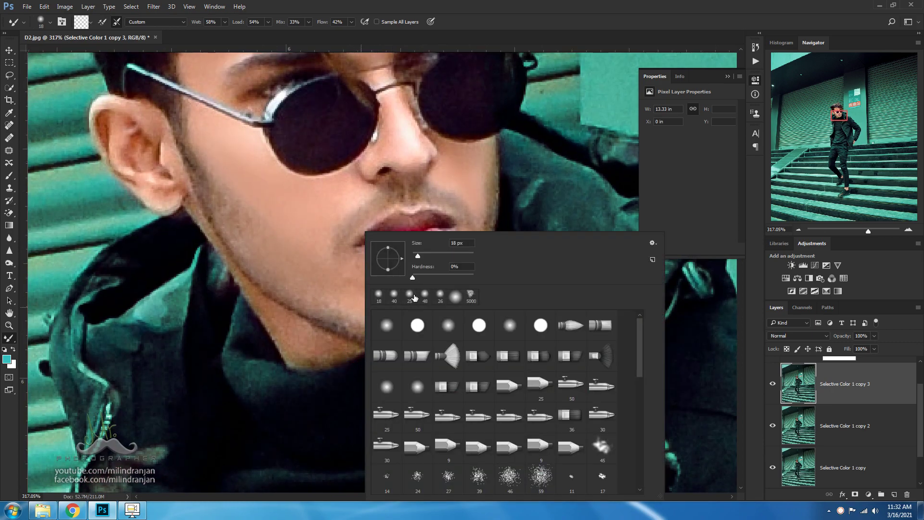
{"action": "left_click", "coordinate": [264, 297]}
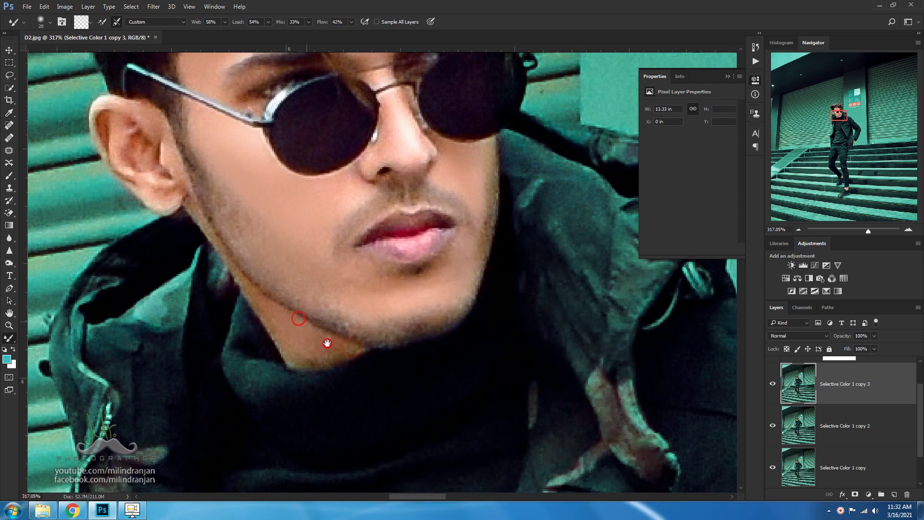
{"action": "left_click_drag", "start_coordinate": [327, 342], "coordinate": [385, 391]}
{"action": "scroll", "coordinate": [258, 214], "scroll_direction": "down", "scroll_amount": 5}
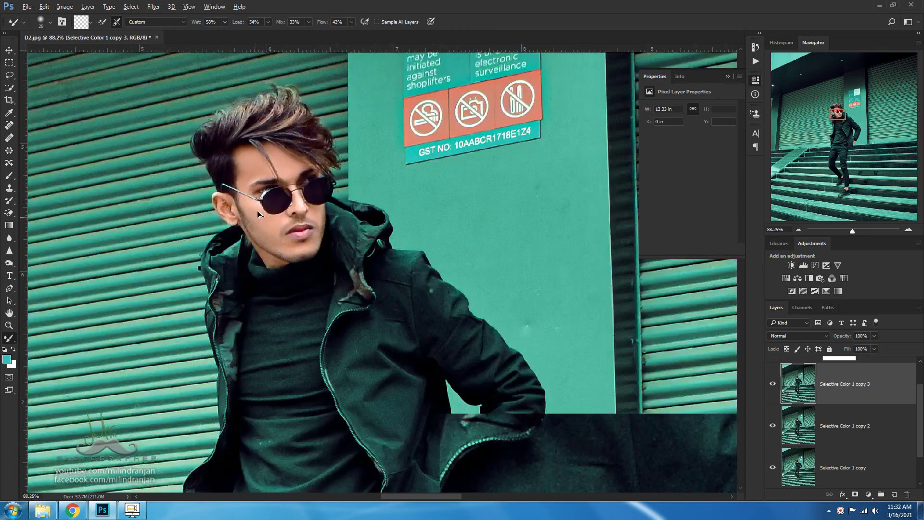
Step: Zoom in on the ankle and blend its skin with mixer-brush dabs and strokes
{"action": "scroll", "coordinate": [259, 214], "scroll_direction": "down", "scroll_amount": 3}
{"action": "scroll", "coordinate": [258, 214], "scroll_direction": "down", "scroll_amount": 2}
{"action": "scroll", "coordinate": [385, 356], "scroll_direction": "up", "scroll_amount": 3}
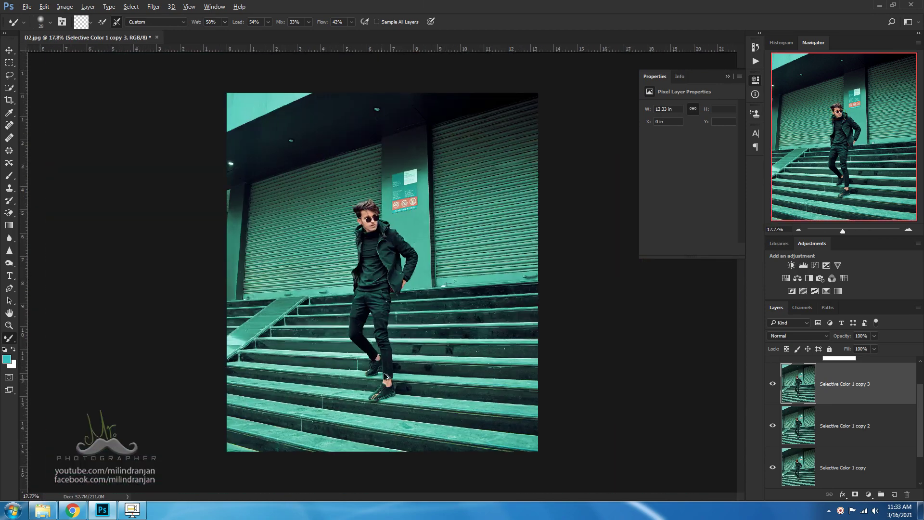
{"action": "scroll", "coordinate": [385, 356], "scroll_direction": "up", "scroll_amount": 3}
{"action": "scroll", "coordinate": [385, 356], "scroll_direction": "up", "scroll_amount": 2}
{"action": "scroll", "coordinate": [390, 202], "scroll_direction": "up", "scroll_amount": 2}
{"action": "left_click", "coordinate": [473, 269]}
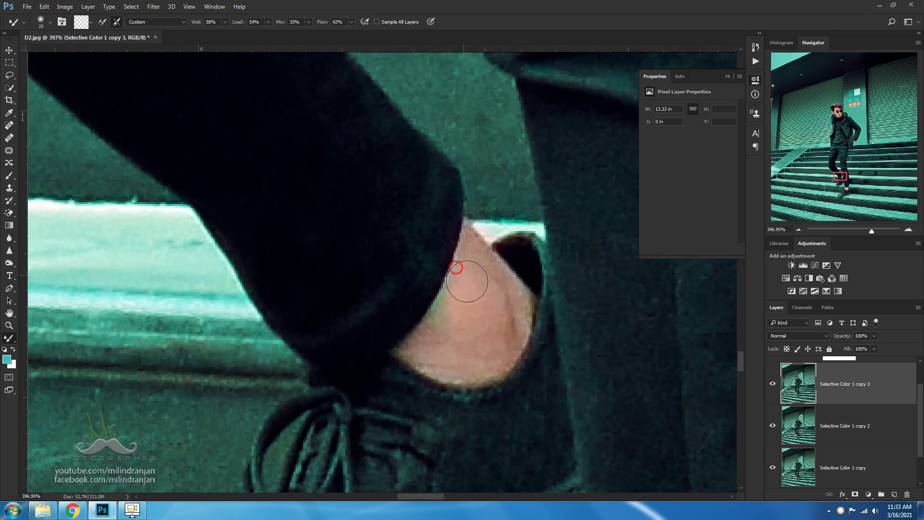
{"action": "left_click", "coordinate": [455, 332]}
{"action": "mouse_move", "coordinate": [503, 325]}
{"action": "left_mouse_down"}
{"action": "mouse_move", "coordinate": [466, 346]}
{"action": "mouse_move", "coordinate": [435, 332]}
{"action": "left_mouse_up"}
{"action": "left_click", "coordinate": [475, 260]}
{"action": "left_click", "coordinate": [516, 309]}
{"action": "left_click", "coordinate": [513, 301]}
{"action": "left_click", "coordinate": [470, 267]}
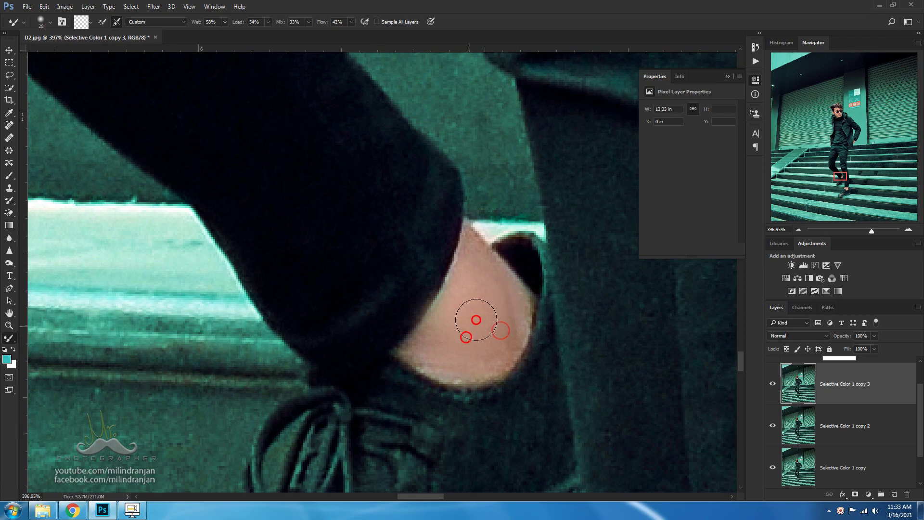
{"action": "left_click", "coordinate": [450, 339]}
{"action": "left_click", "coordinate": [515, 340]}
Step: Smooth the upper and lower ankle skin below the pant hem
{"action": "left_click_drag", "start_coordinate": [516, 340], "coordinate": [275, 75]}
{"action": "scroll", "coordinate": [275, 75], "scroll_direction": "down", "scroll_amount": 5}
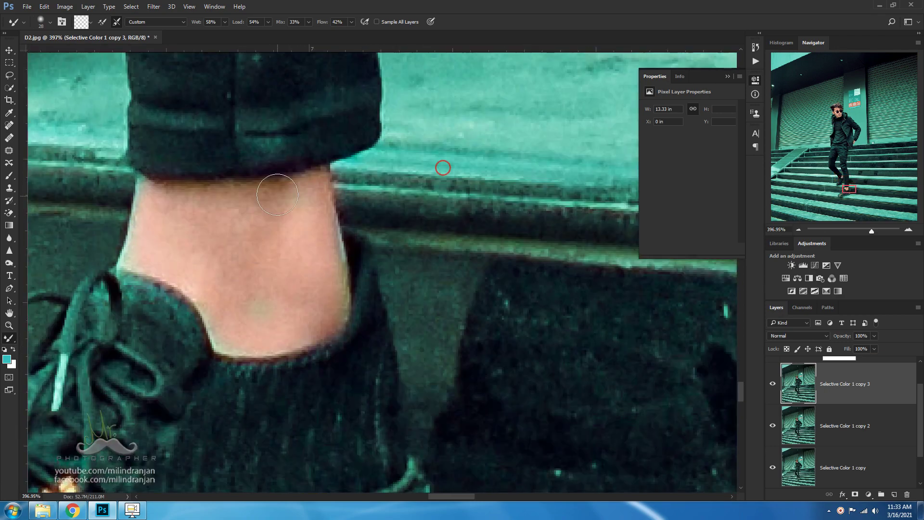
{"action": "left_click", "coordinate": [265, 211]}
{"action": "left_click", "coordinate": [228, 213]}
{"action": "left_click", "coordinate": [212, 216]}
{"action": "left_click", "coordinate": [158, 212]}
{"action": "left_click", "coordinate": [174, 235]}
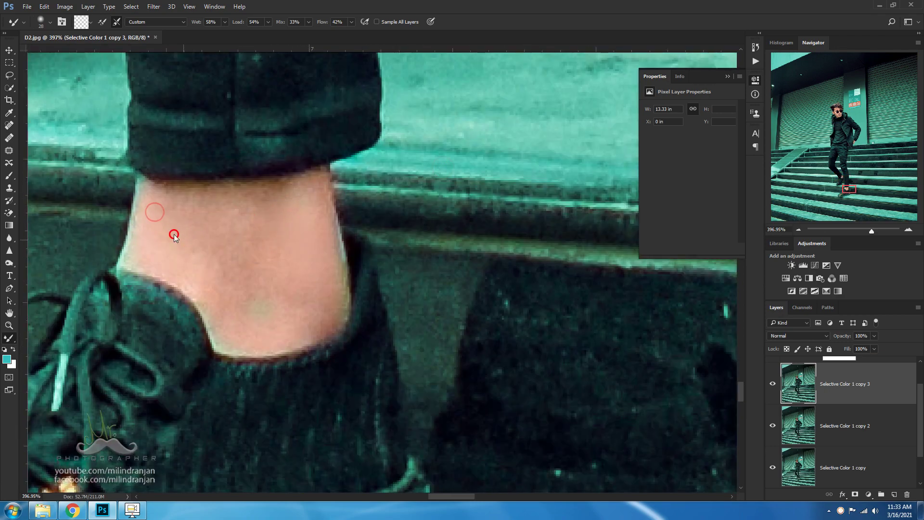
{"action": "left_click", "coordinate": [256, 309]}
{"action": "left_click", "coordinate": [275, 265]}
{"action": "left_click", "coordinate": [273, 246]}
Step: Even out the middle of the ankle skin and zoom out to the whole photo
{"action": "left_click", "coordinate": [213, 233]}
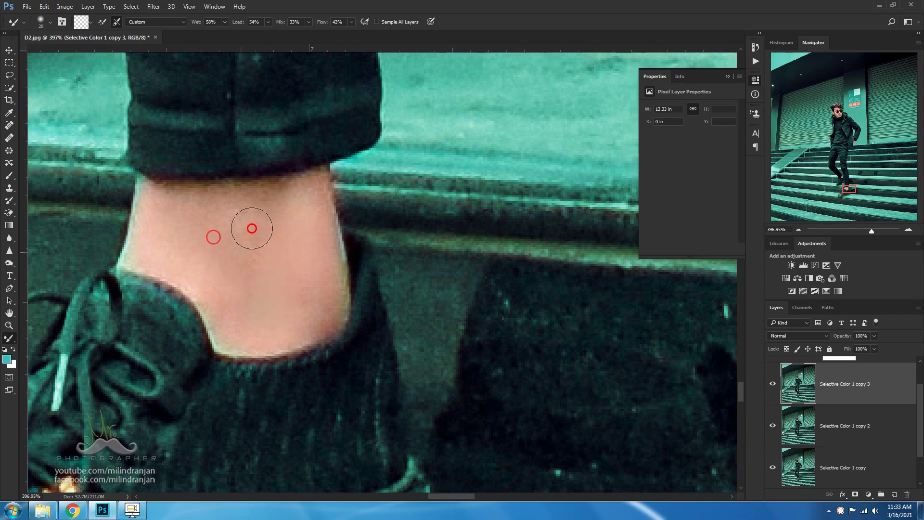
{"action": "left_click", "coordinate": [244, 213]}
{"action": "left_click", "coordinate": [244, 268]}
{"action": "left_click", "coordinate": [265, 281]}
{"action": "left_click", "coordinate": [307, 292]}
{"action": "scroll", "coordinate": [313, 252], "scroll_direction": "down", "scroll_amount": 2}
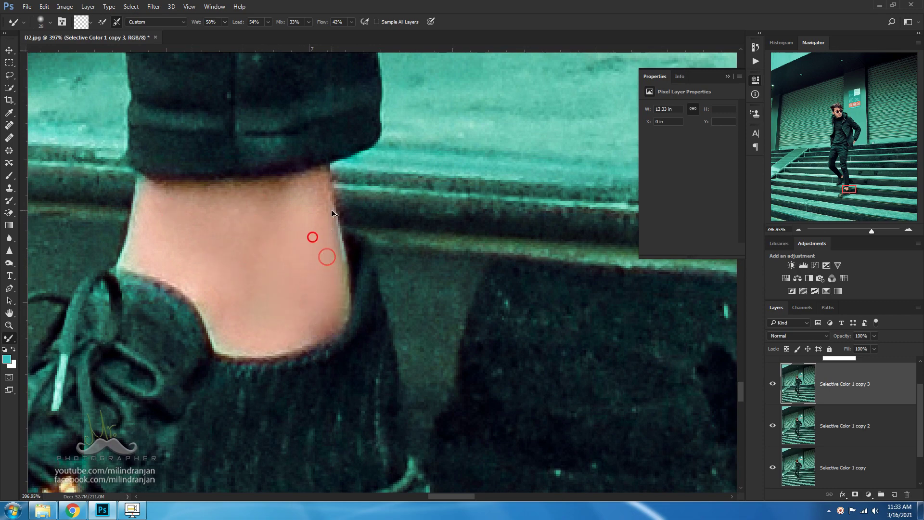
{"action": "scroll", "coordinate": [331, 264], "scroll_direction": "down", "scroll_amount": 3}
{"action": "scroll", "coordinate": [331, 264], "scroll_direction": "down", "scroll_amount": 3}
{"action": "scroll", "coordinate": [405, 237], "scroll_direction": "down", "scroll_amount": 3}
{"action": "key", "text": "ctrl+plus"}
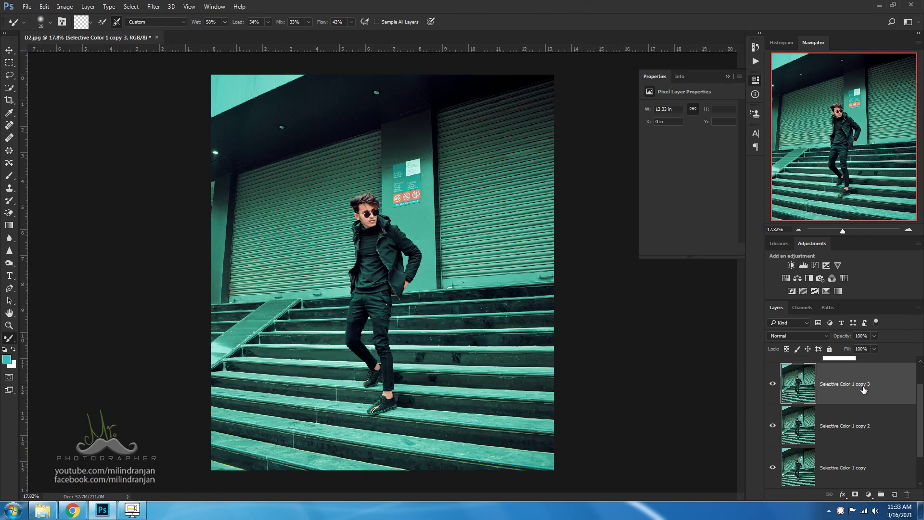
Step: Merge the Selective Color copy layers into a single visible Selective Color 1 layer
{"action": "right_click", "coordinate": [863, 390]}
{"action": "left_click", "coordinate": [567, 3]}
{"action": "key", "text": "ctrl+minus"}
{"action": "left_click", "coordinate": [876, 398]}
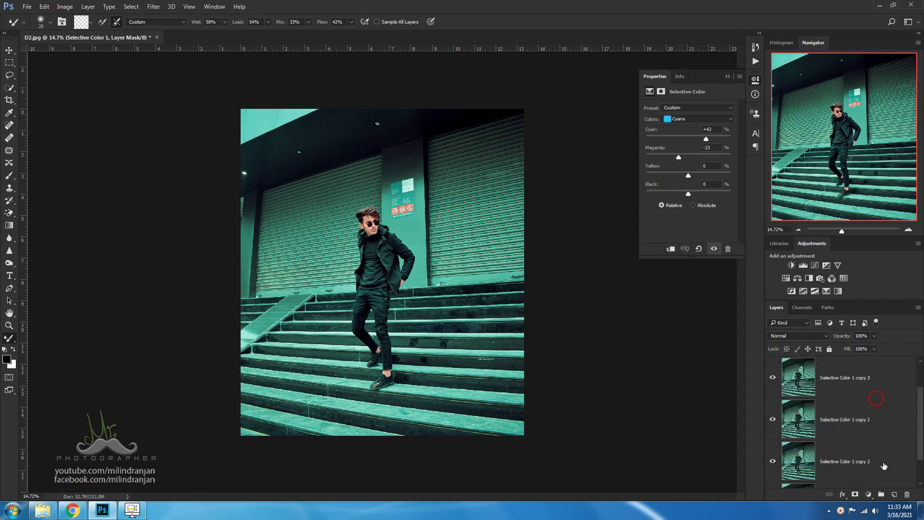
{"action": "left_click", "coordinate": [862, 424], "text": "shift"}
{"action": "right_click", "coordinate": [866, 424]}
{"action": "left_click", "coordinate": [770, 346]}
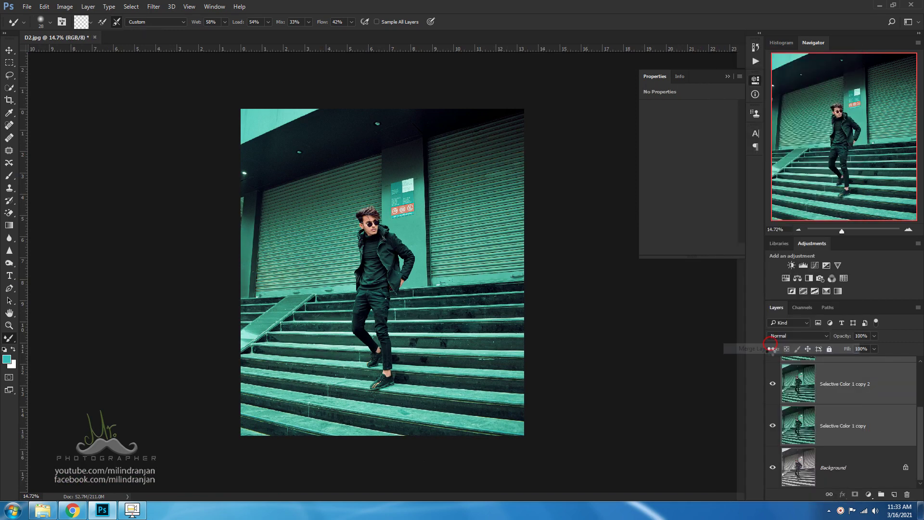
{"action": "left_click", "coordinate": [773, 378]}
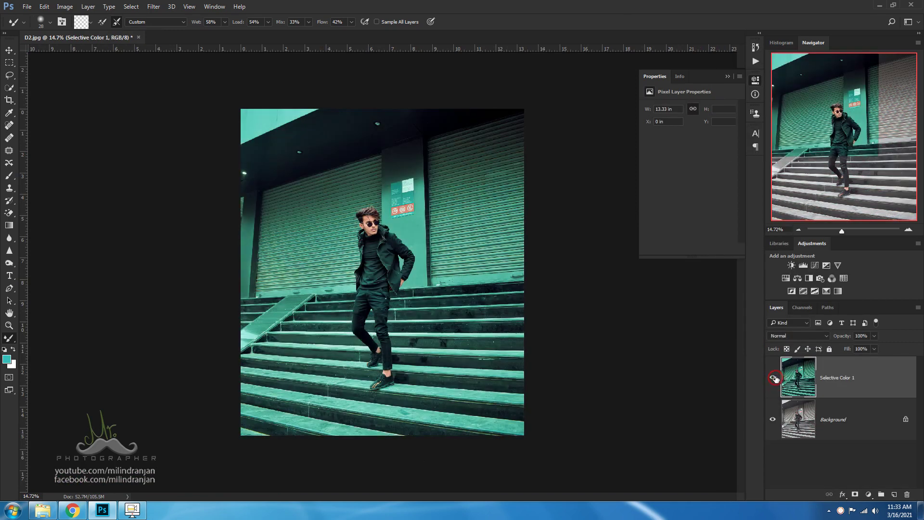
{"action": "left_click", "coordinate": [30, 5]}
Step: Save As JPEG 'MR PHOTOGRAPHER 9' with Maximum quality 12, Progressive
{"action": "left_click", "coordinate": [58, 112]}
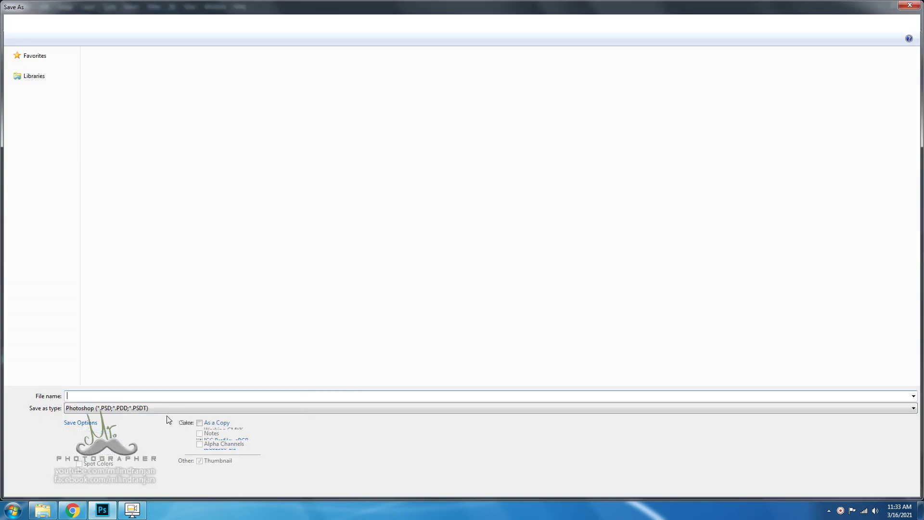
{"action": "left_click", "coordinate": [168, 407]}
{"action": "left_click", "coordinate": [114, 315]}
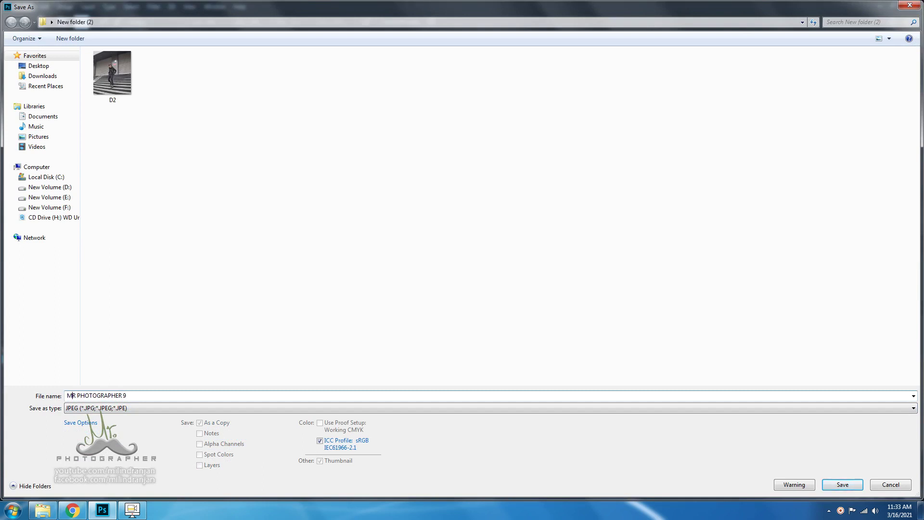
{"action": "left_click", "coordinate": [841, 485]}
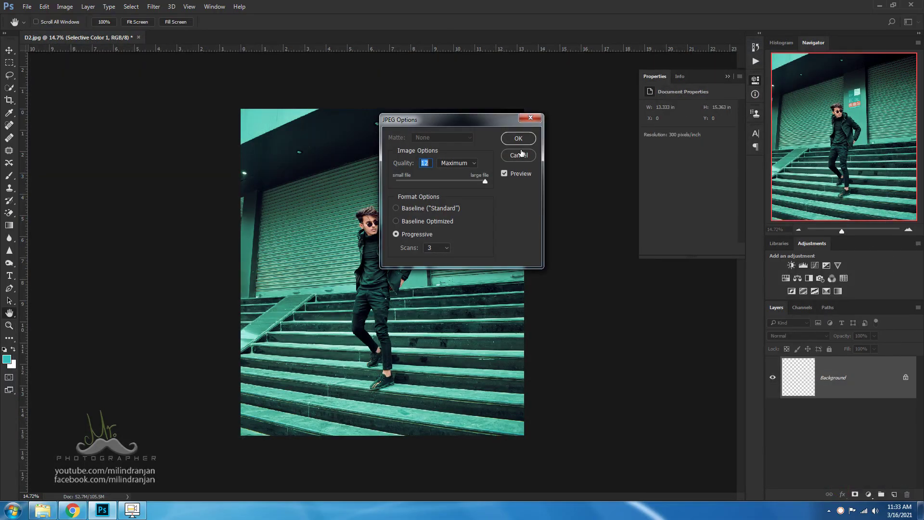
{"action": "left_click", "coordinate": [518, 138]}
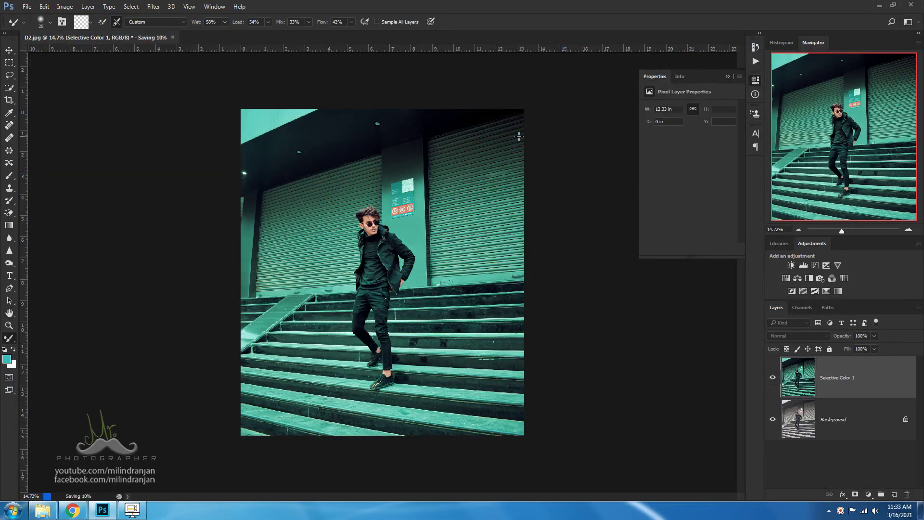